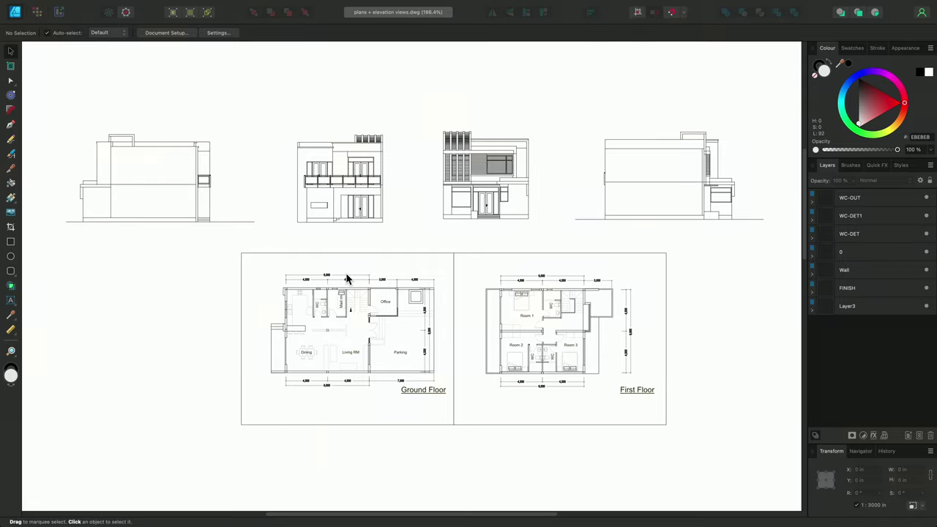
Zoom in on the Ground Floor plan to about 582% so it fills the view.
alt+scroll(347, 281, up, 10)
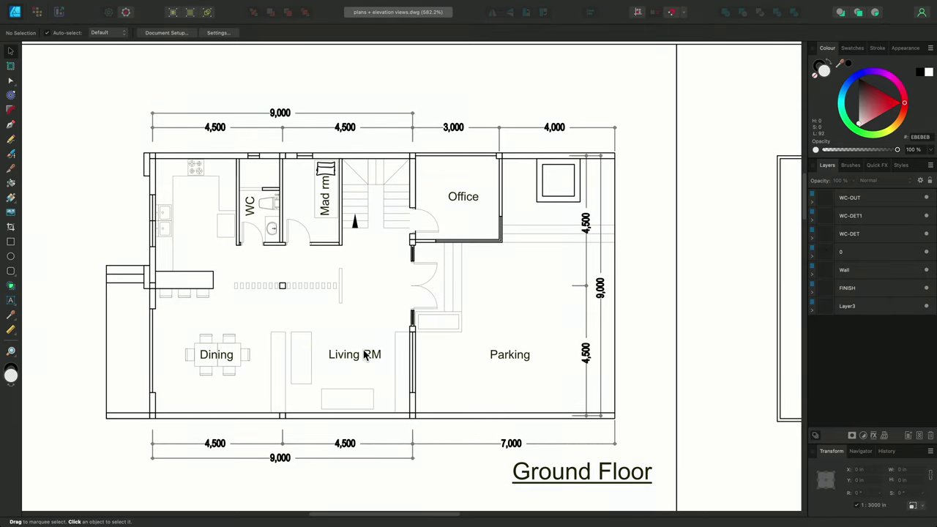
Select all 36 Art Text objects and hide them with the MTEXT layer's visibility dot.
mouse_move(265, 3)
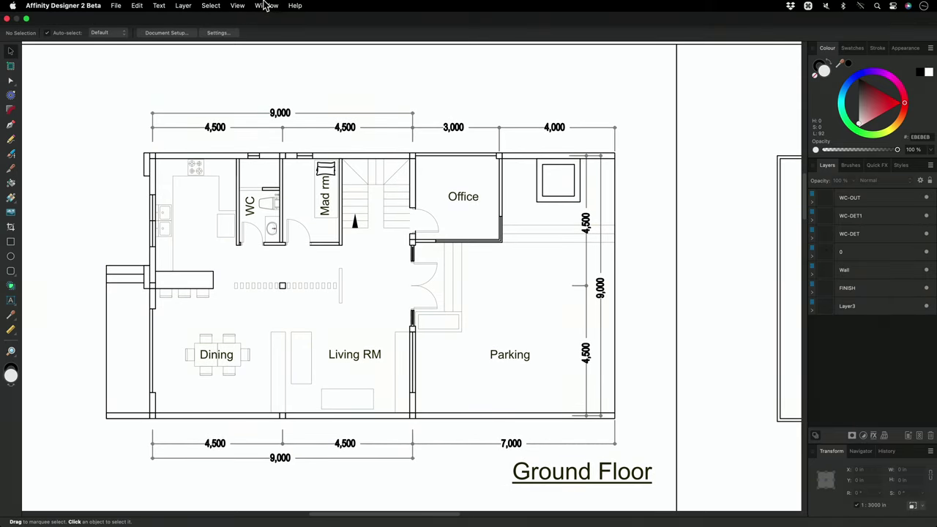
click(212, 6)
mouse_move(256, 155)
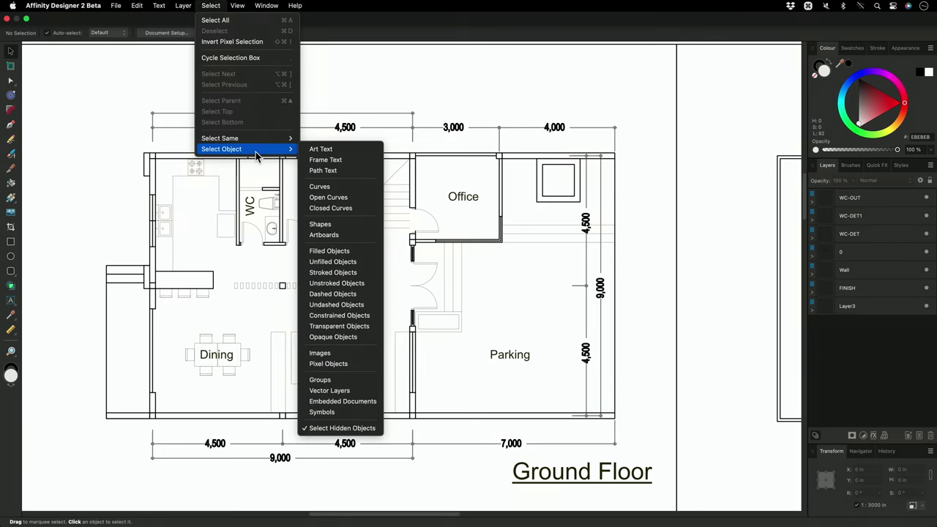
click(343, 150)
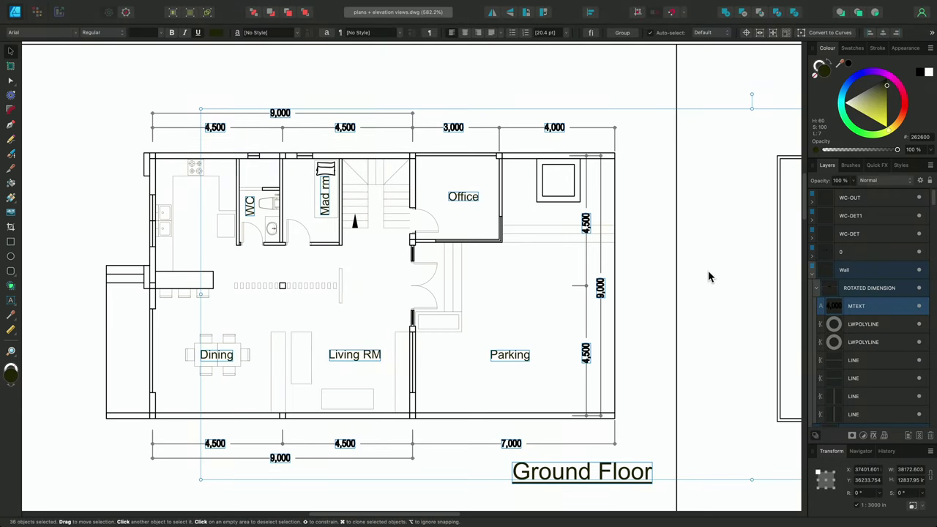
click(919, 307)
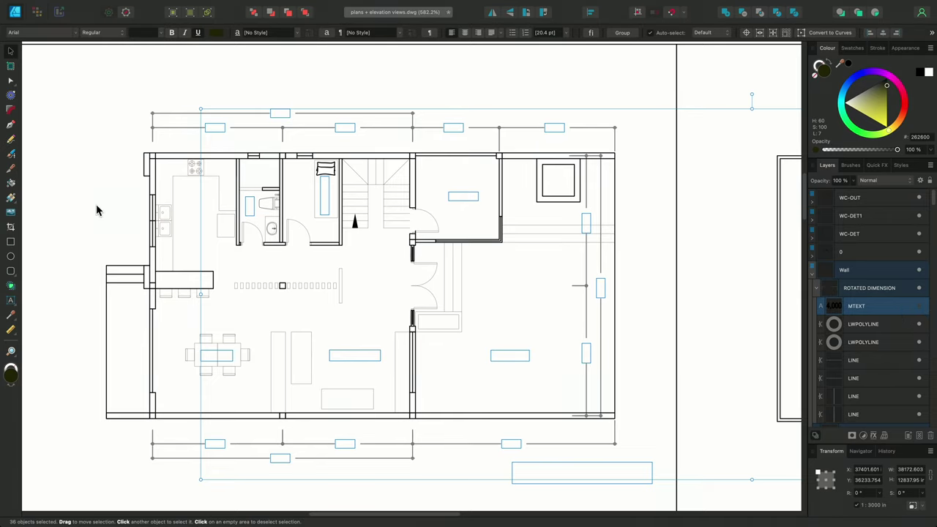
Activate Vector Flood Fill and Command-marquee the whole floor plan's linework as fill boundaries.
click(11, 183)
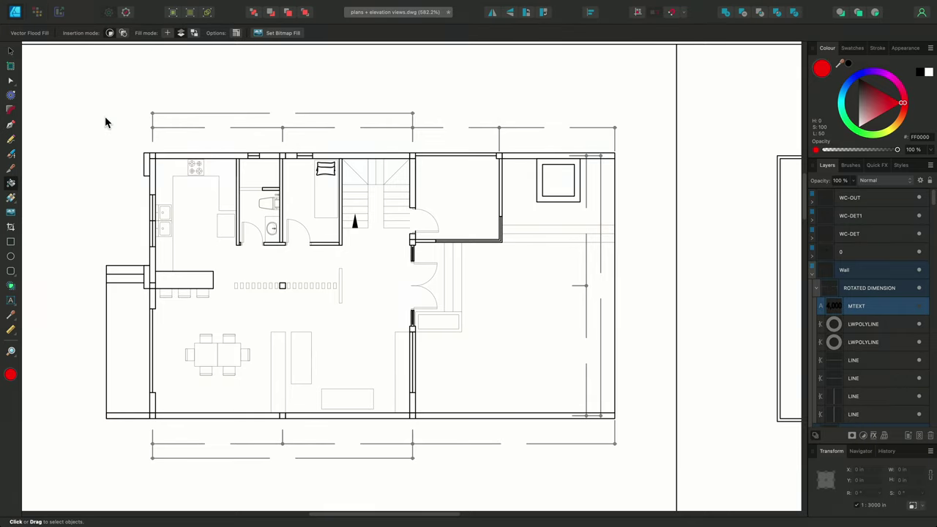
key(super)
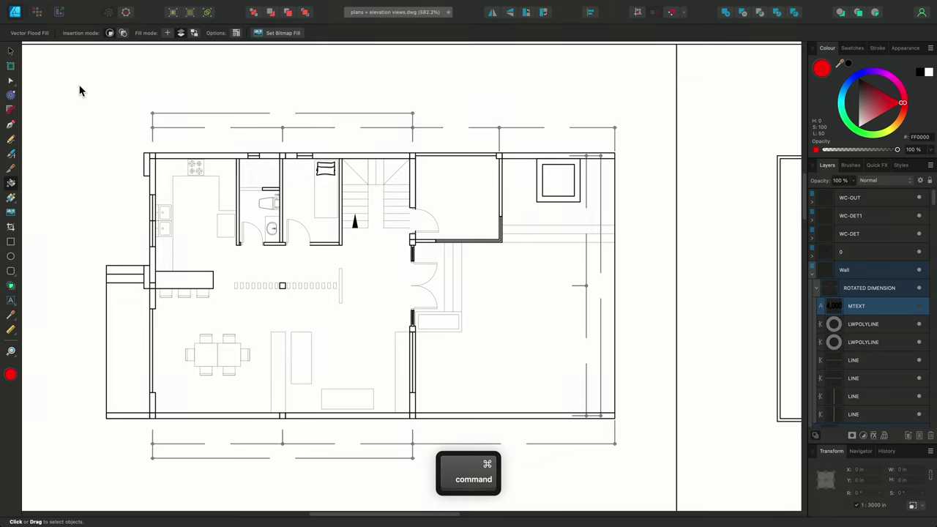
drag(76, 81, 658, 487)
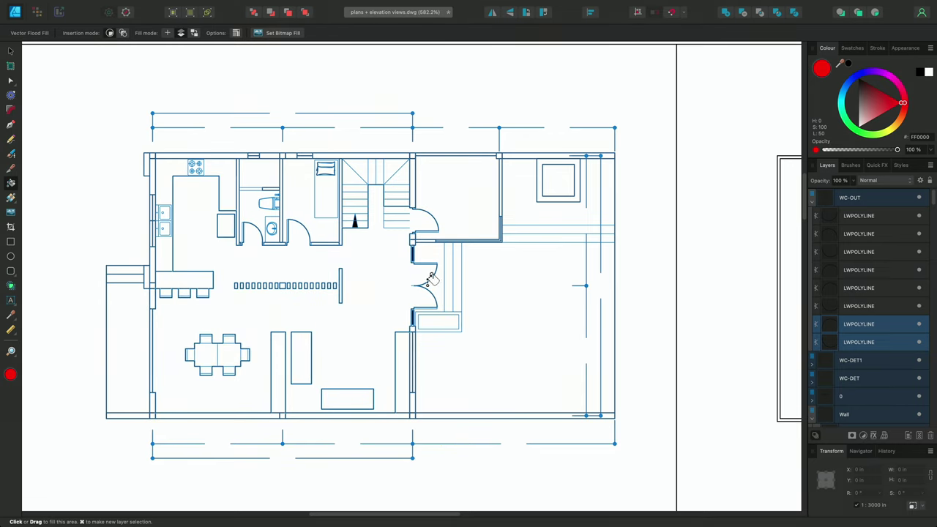
Set the fill colour to light blue 7982CB, then trial-fill the living area and undo it.
click(842, 107)
drag(853, 104, 875, 96)
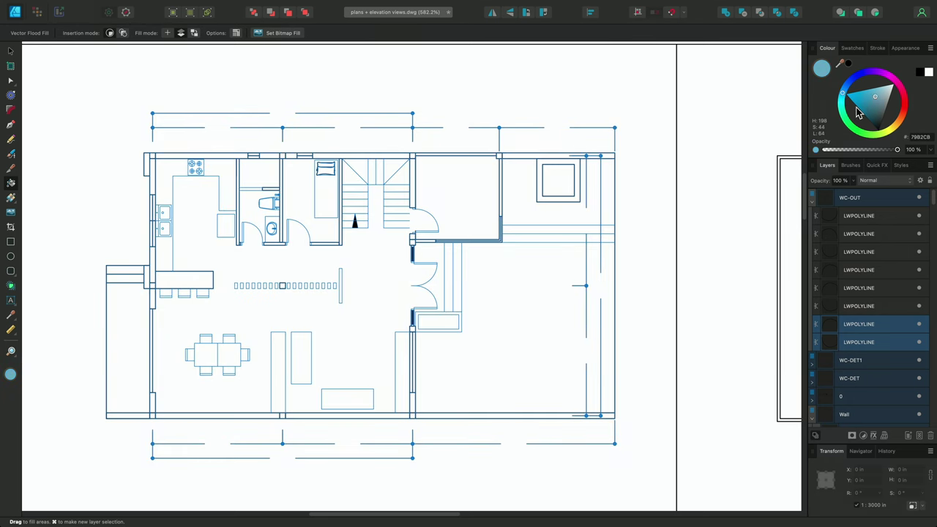
click(390, 266)
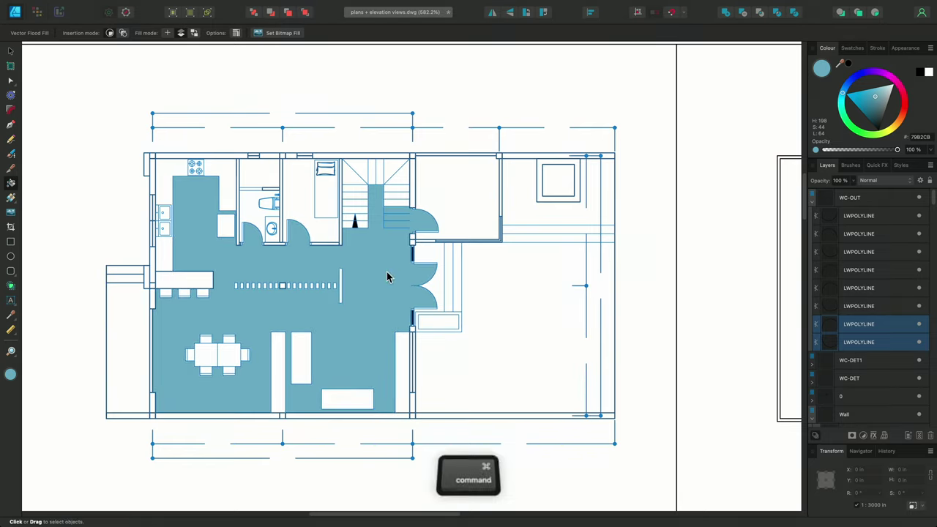
key(super+z)
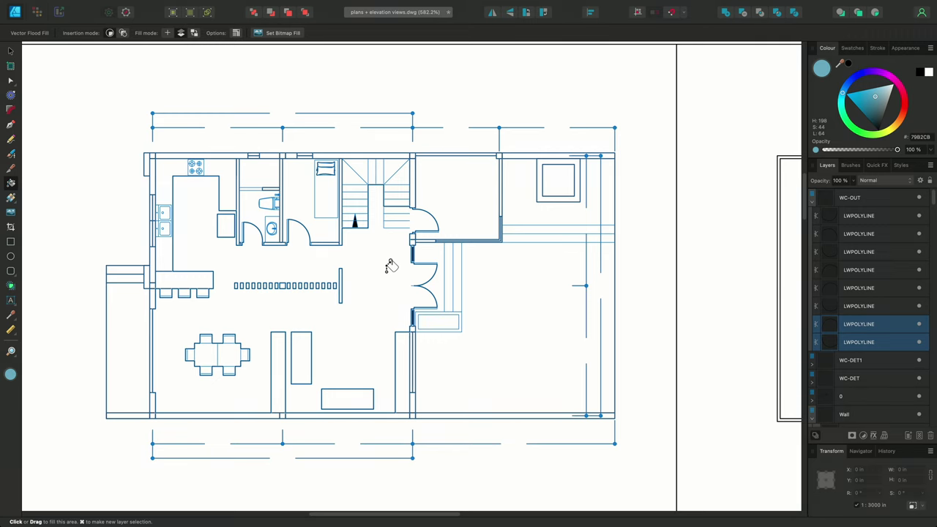
In Finder, open Textures > Carpet and drag Carpet 07.jpg back into Affinity Designer.
key(super+Tab)
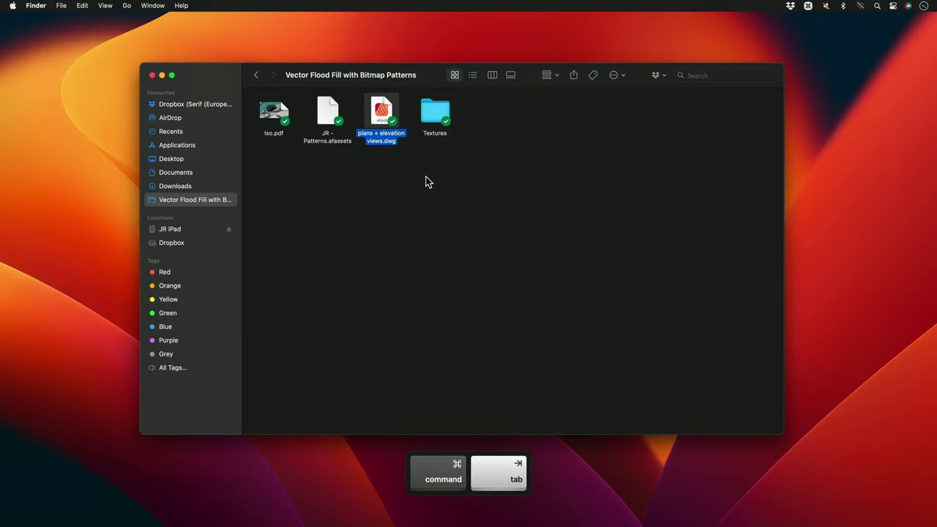
double_click(434, 111)
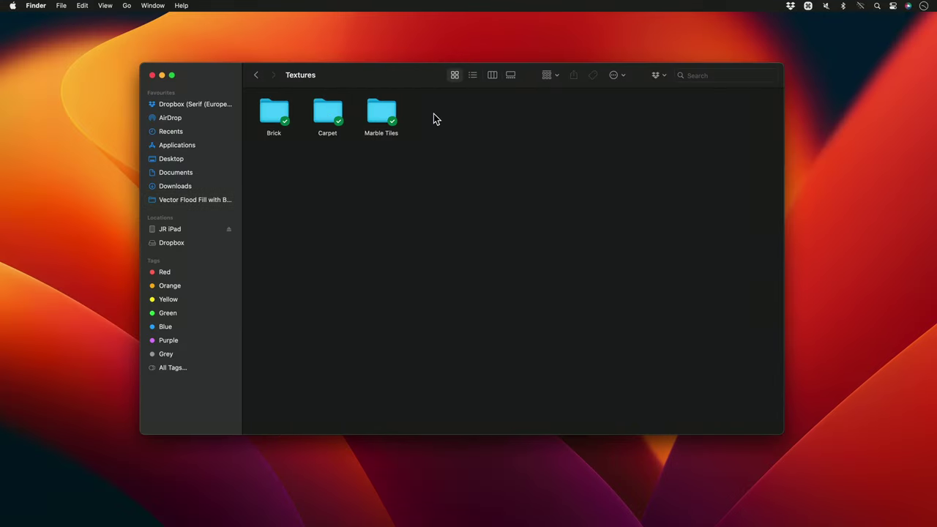
click(326, 120)
double_click(326, 119)
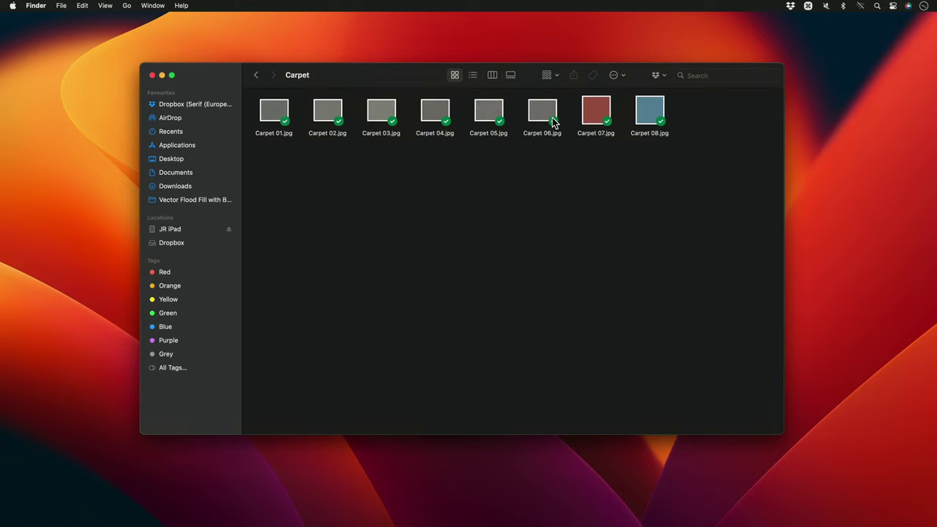
click(595, 120)
mouse_move(601, 110)
mouse_down()
mouse_move(506, 276)
mouse_move(754, 127)
mouse_move(825, 71)
mouse_up()
key(super+Tab)
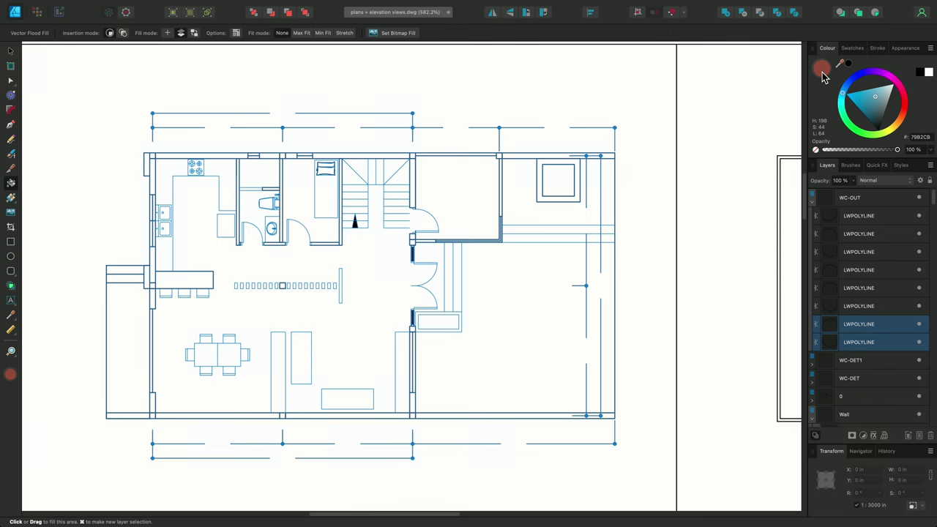
Flood-fill the open living/kitchen area and the parking room with Carpet 07.
click(387, 288)
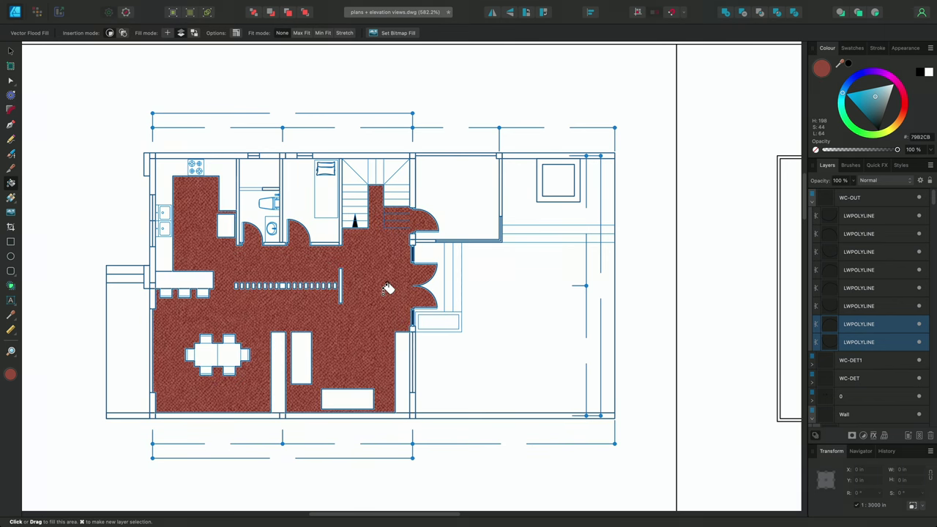
click(505, 286)
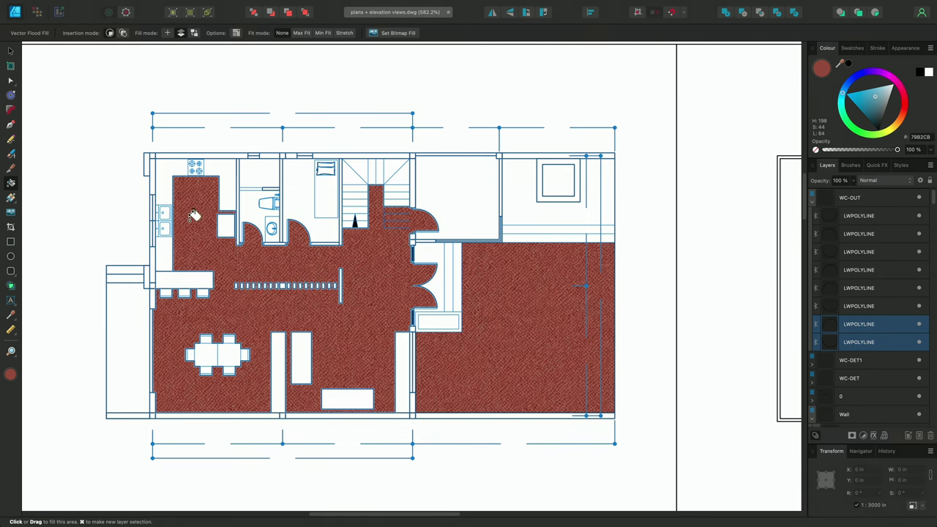
In Finder, go back to Textures > Marble Tiles and drag Marble Tiles 01.jpg into Affinity.
key(super+Tab)
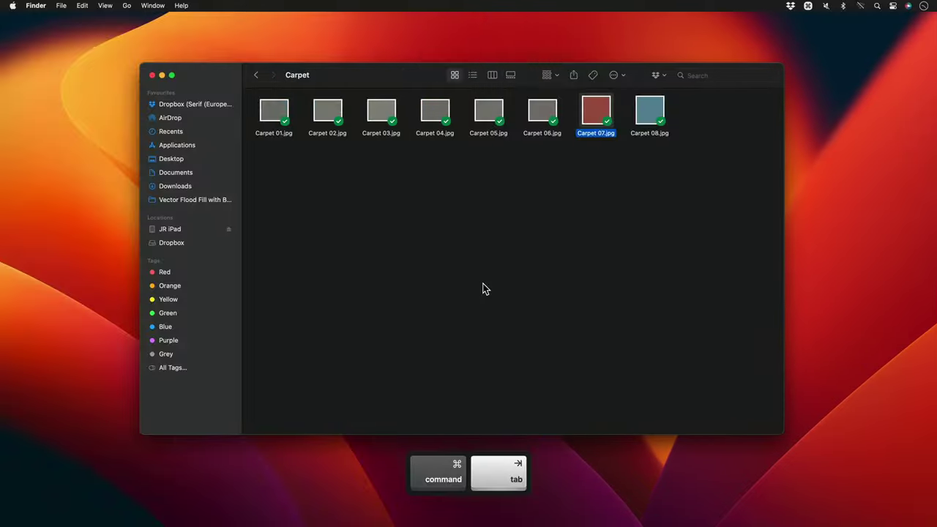
click(256, 75)
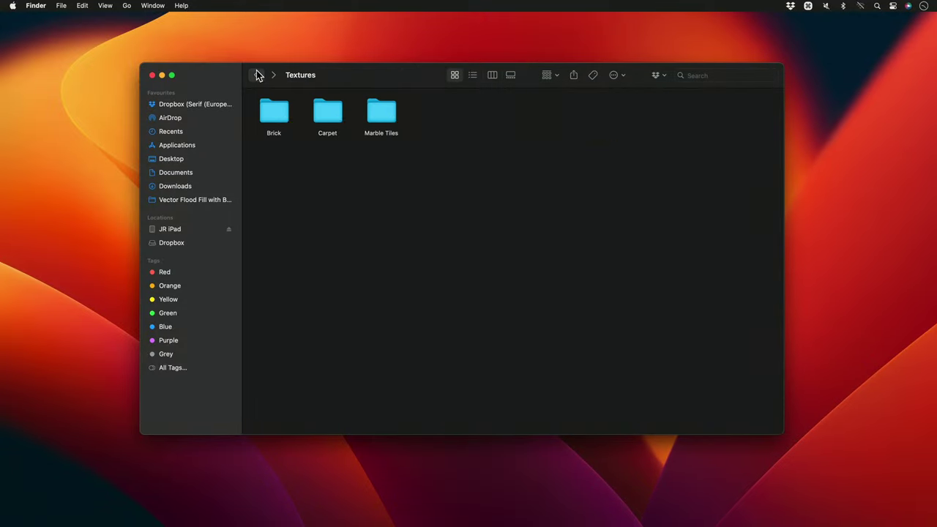
double_click(379, 108)
drag(277, 110, 824, 70)
key(super+Tab)
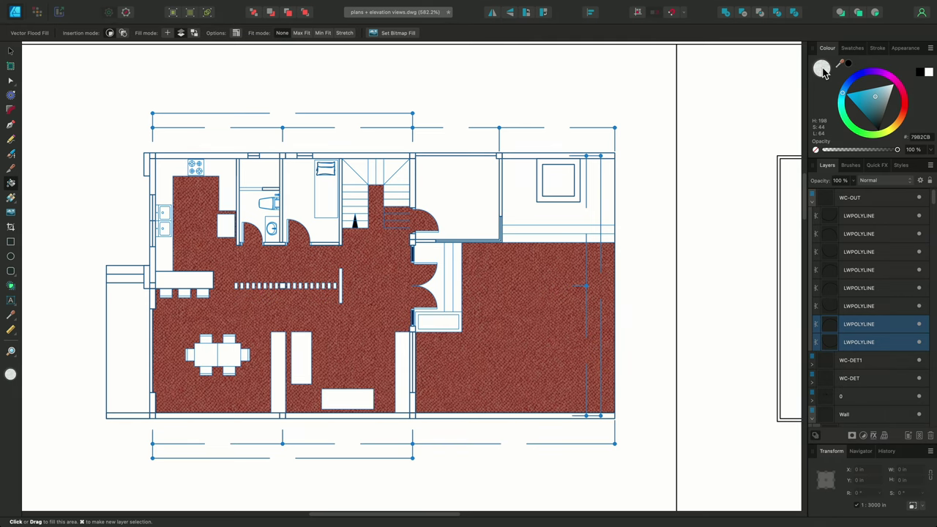
Flood-fill the living and kitchen area with Marble Tiles 01, replacing its carpet.
click(393, 235)
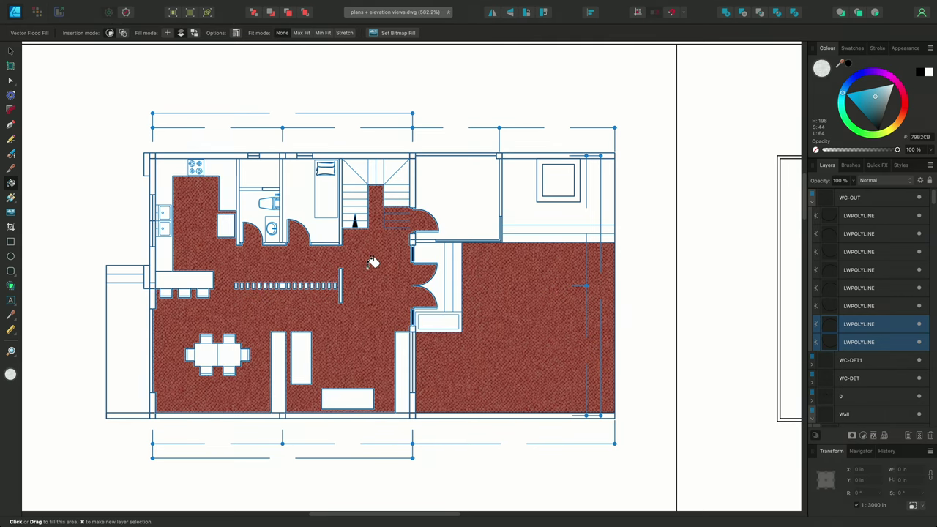
click(372, 262)
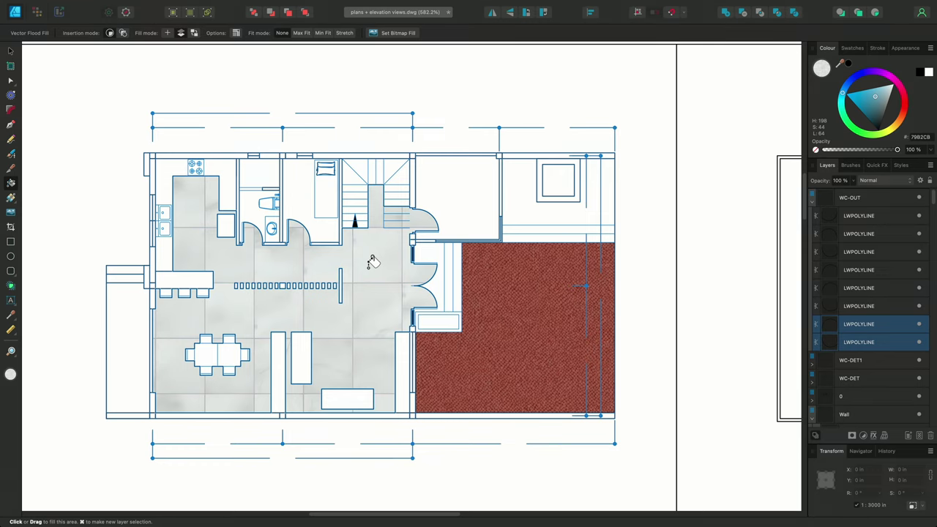
With the Fill Tool (G), rescale the marble floor and parking room Carpet 07 bitmaps to finer patterns.
key(g)
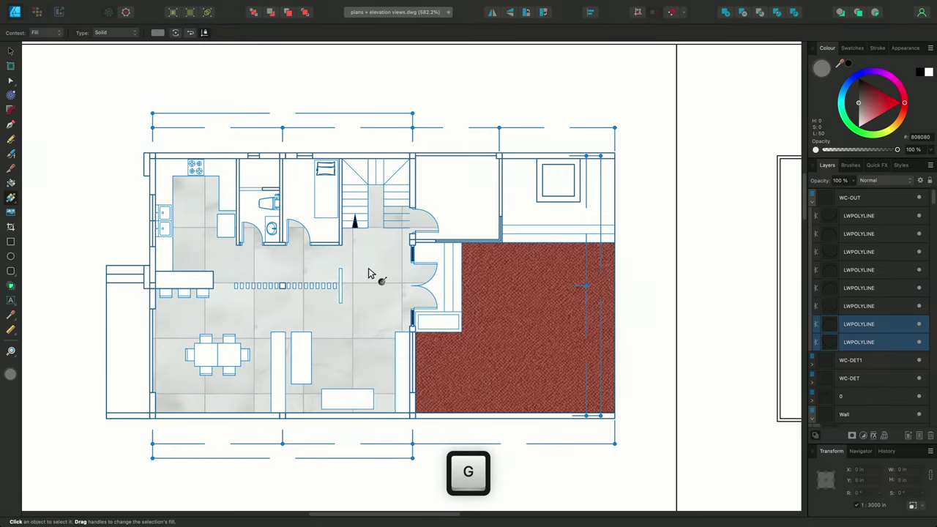
click(370, 273)
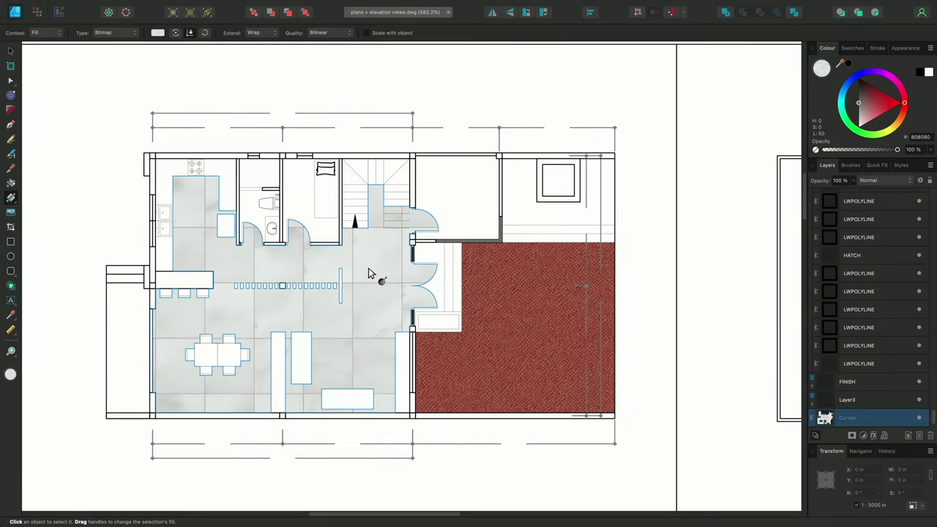
drag(369, 269, 392, 276)
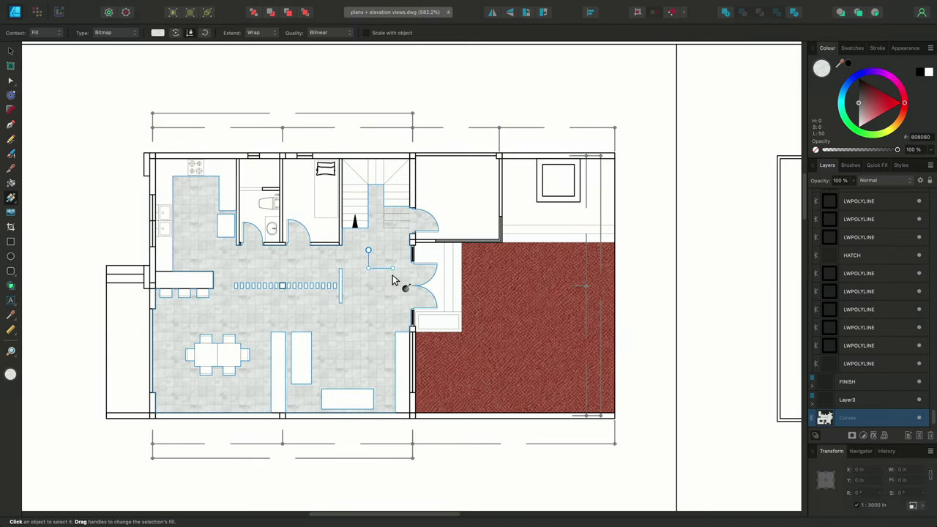
click(512, 308)
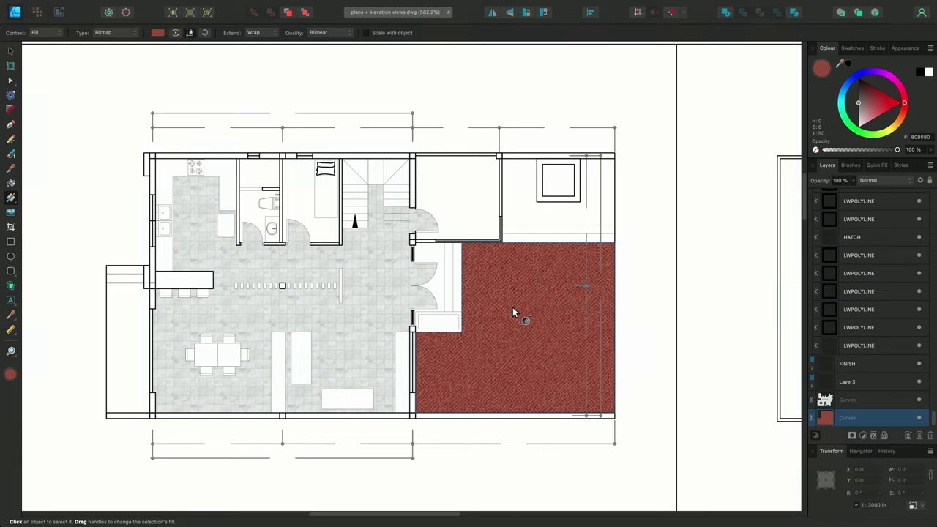
mouse_move(512, 307)
mouse_down()
mouse_move(620, 311)
mouse_move(609, 308)
mouse_up()
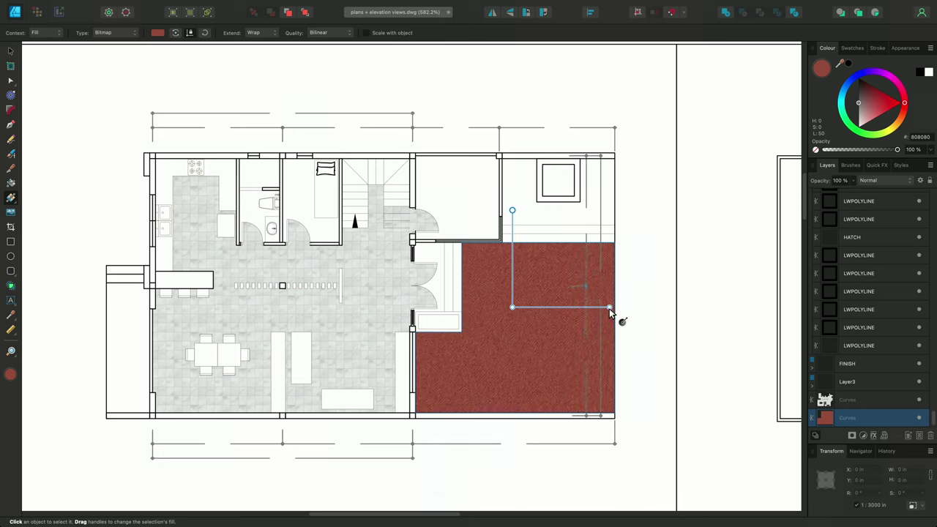
click(368, 305)
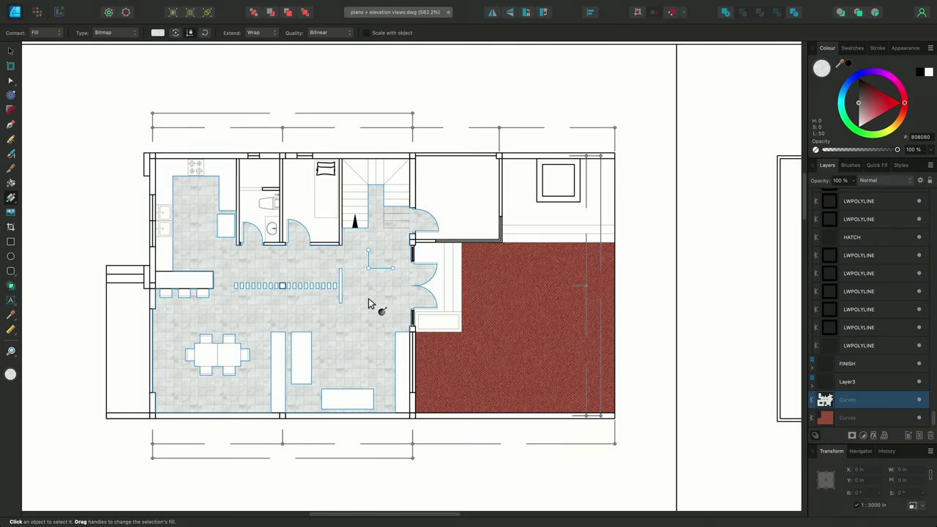
Shift-drag the marble tile fill handles to scale it horizontally and realign the tile grid.
scroll(372, 266, up, 3)
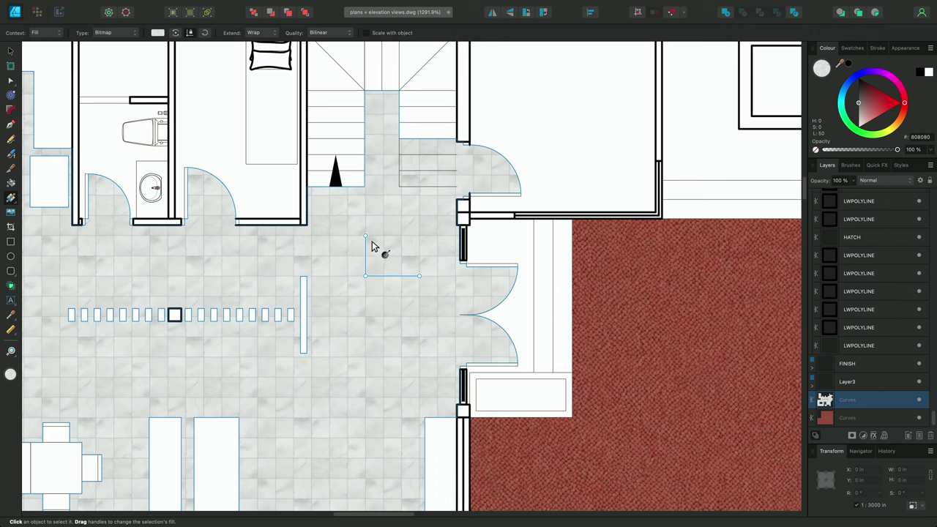
mouse_move(420, 276)
mouse_down()
mouse_move(453, 275)
mouse_move(429, 255)
mouse_move(398, 263)
mouse_move(428, 275)
mouse_up()
key(shift)
drag(364, 276, 418, 286)
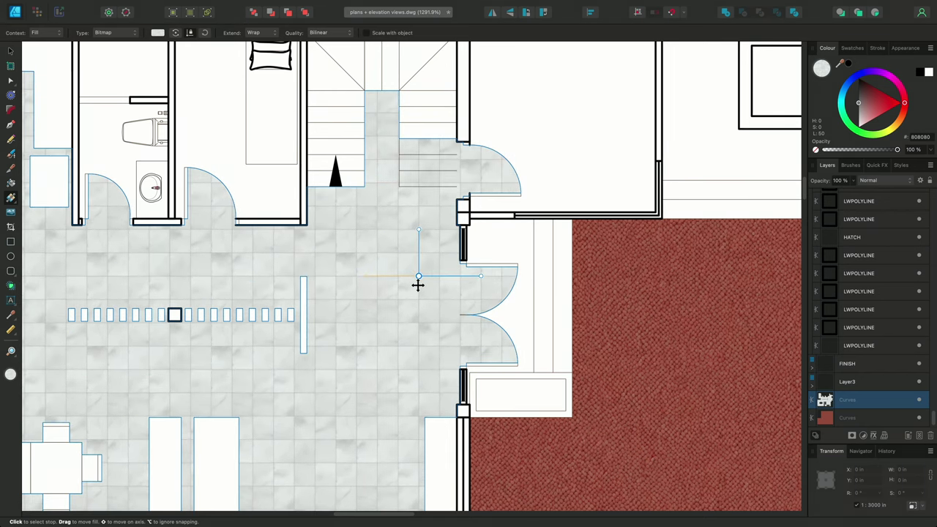
Pan the view to the bedroom floor plan and show the Assets panel.
key(h)
scroll(486, 332, down, 6)
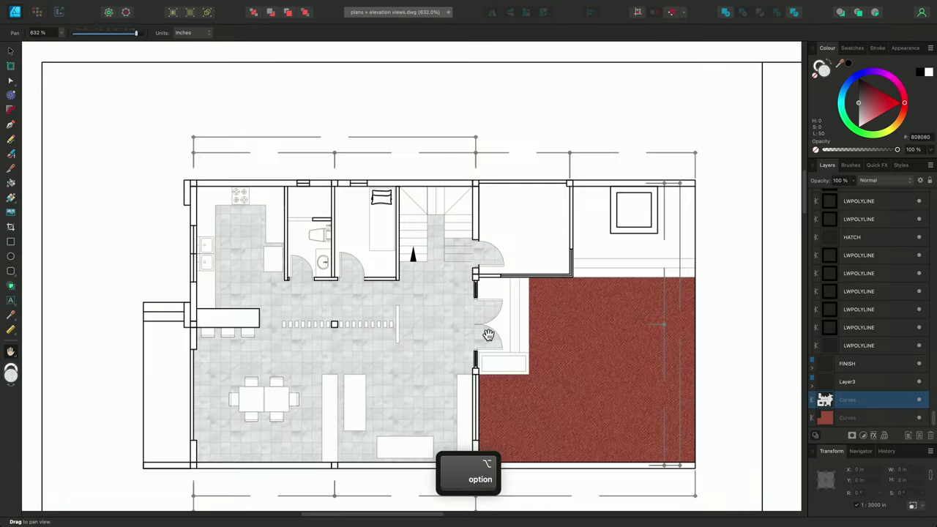
scroll(444, 331, right, 5)
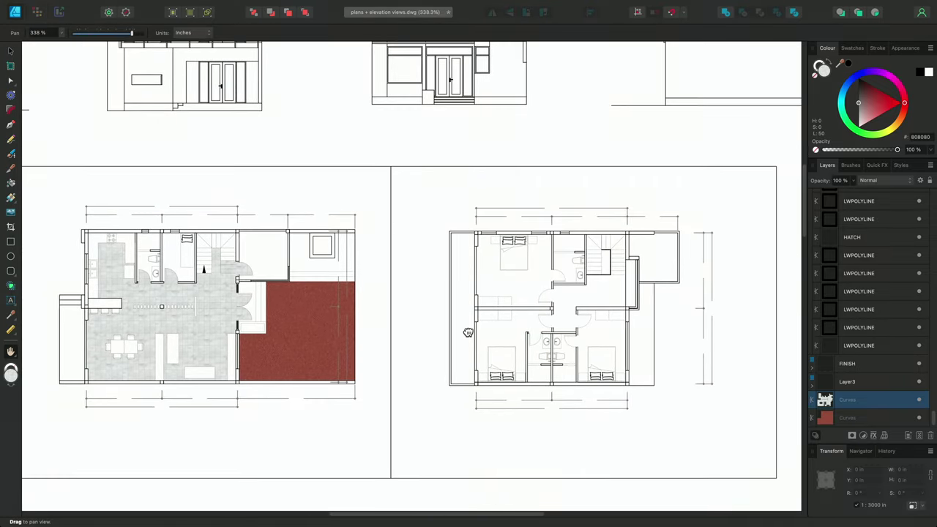
scroll(515, 344, up, 3)
scroll(515, 344, left, 2)
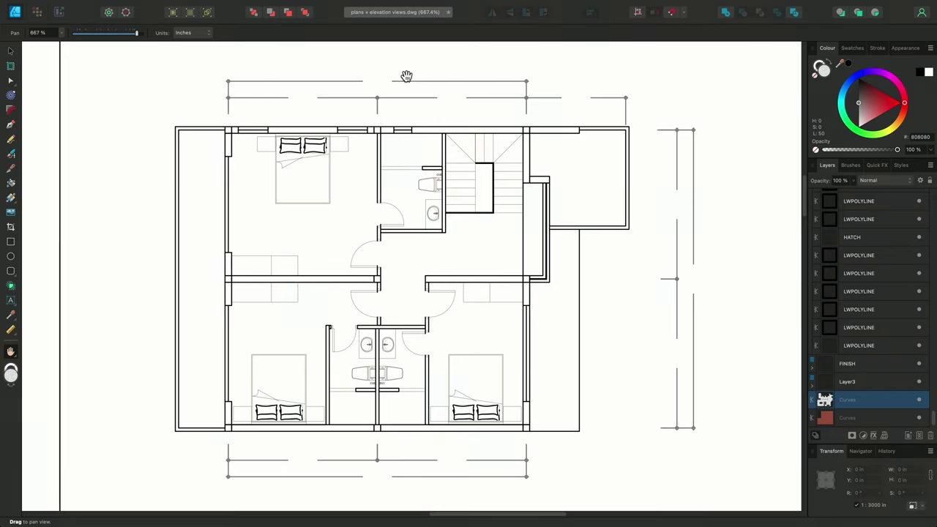
mouse_move(387, 3)
click(267, 5)
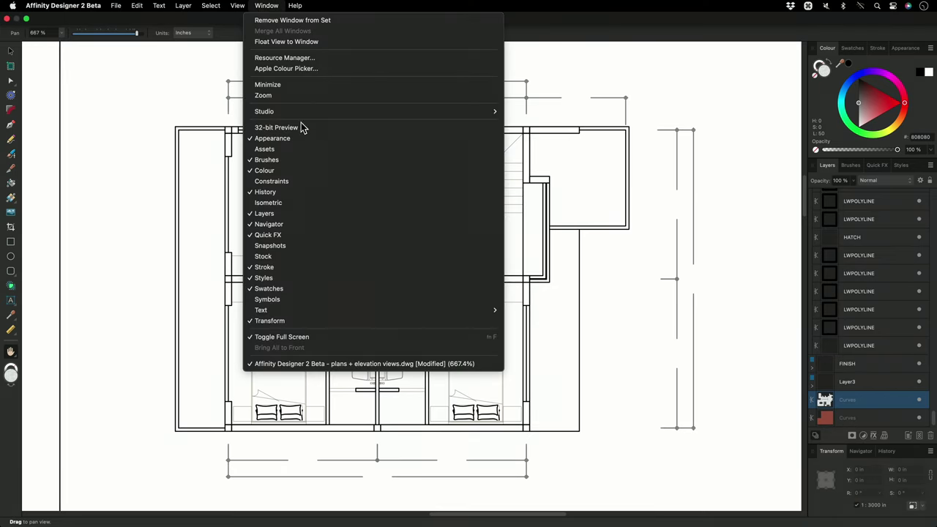
click(302, 149)
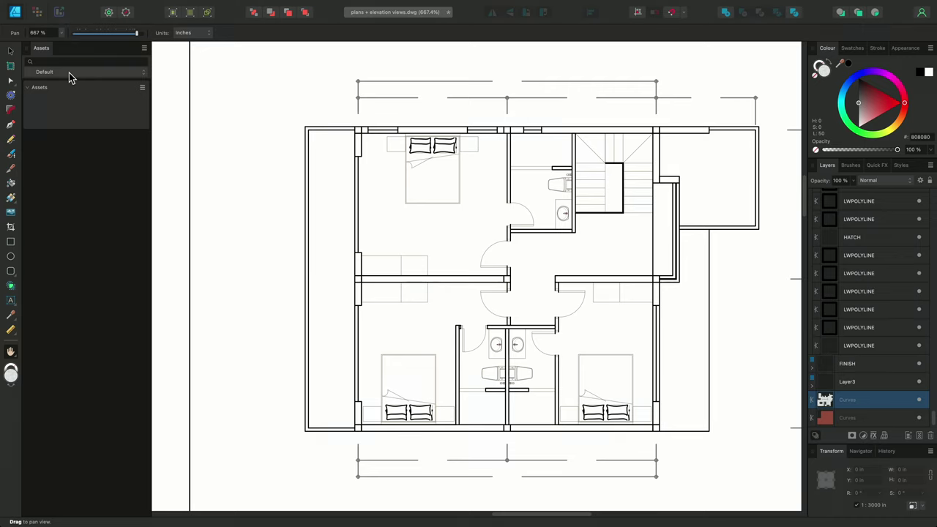
Create a new empty asset category named 'Bitmap Fills'.
click(145, 48)
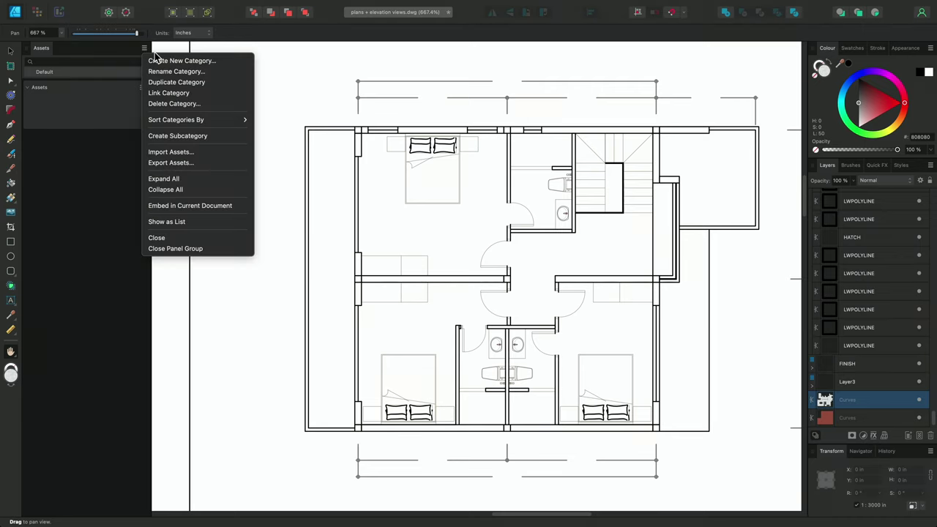
click(217, 64)
text(B)
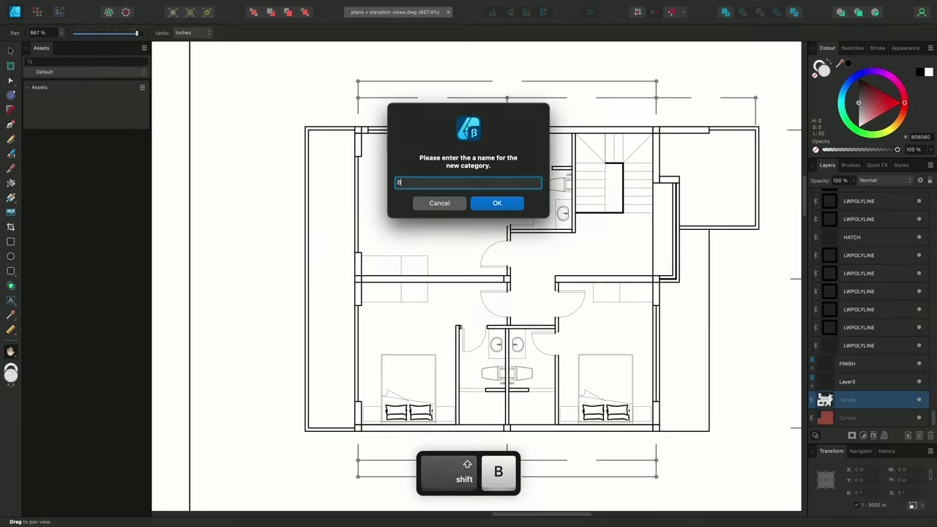
text(atmap Fills)
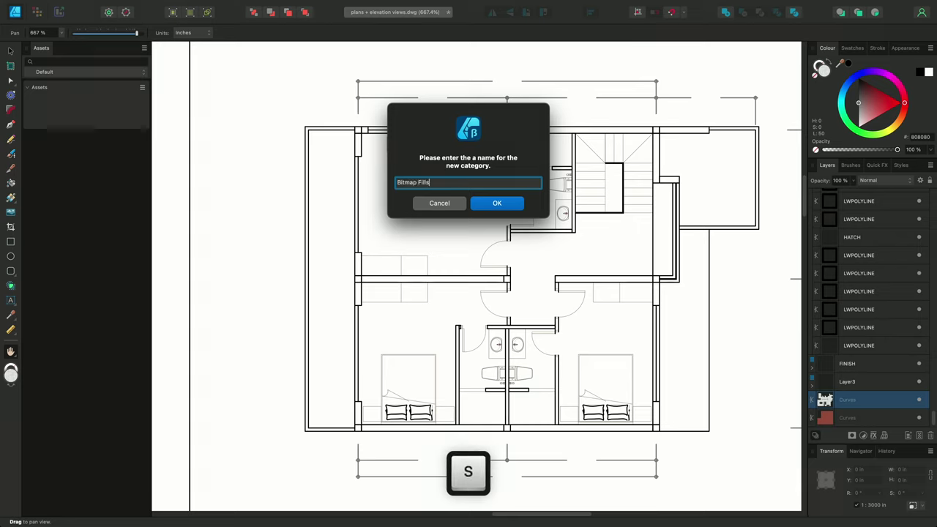
key(Return)
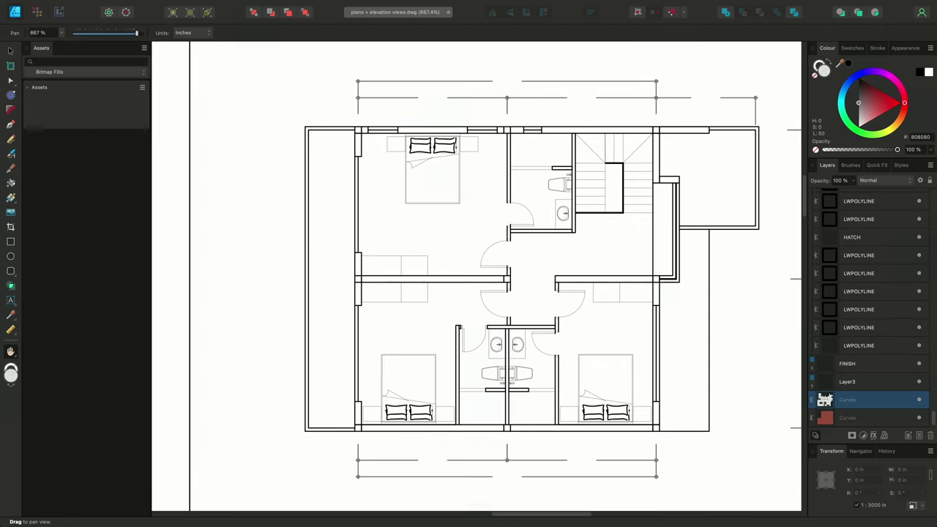
key(super+Tab)
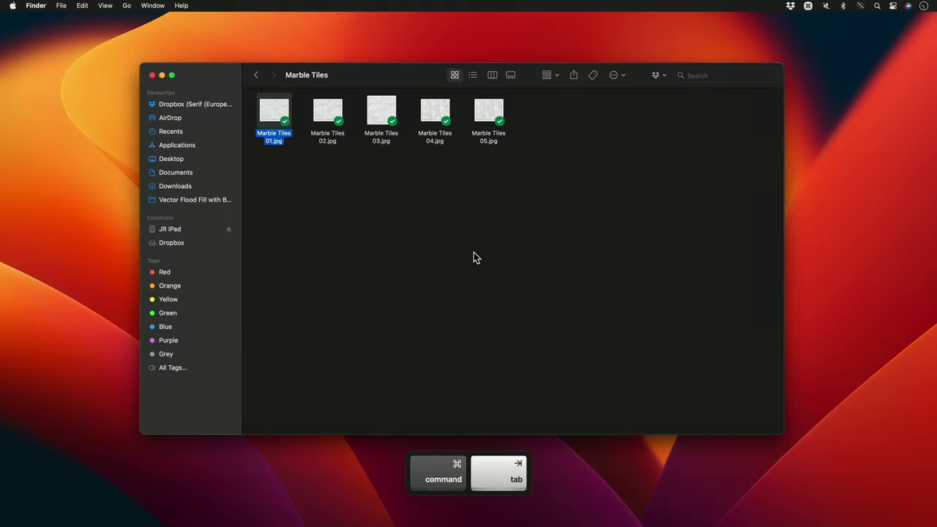
Go back to the Textures folder and carry the Carpet folder over to Affinity Designer.
click(257, 76)
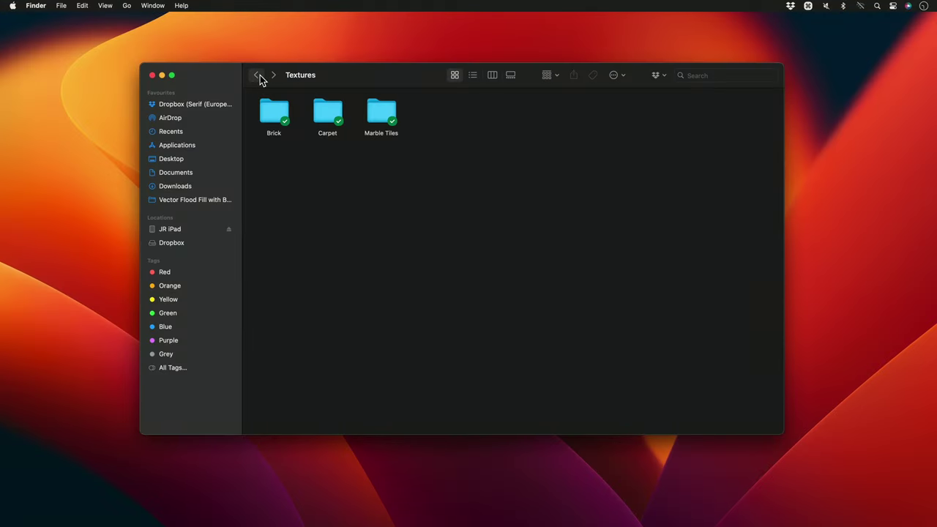
click(325, 111)
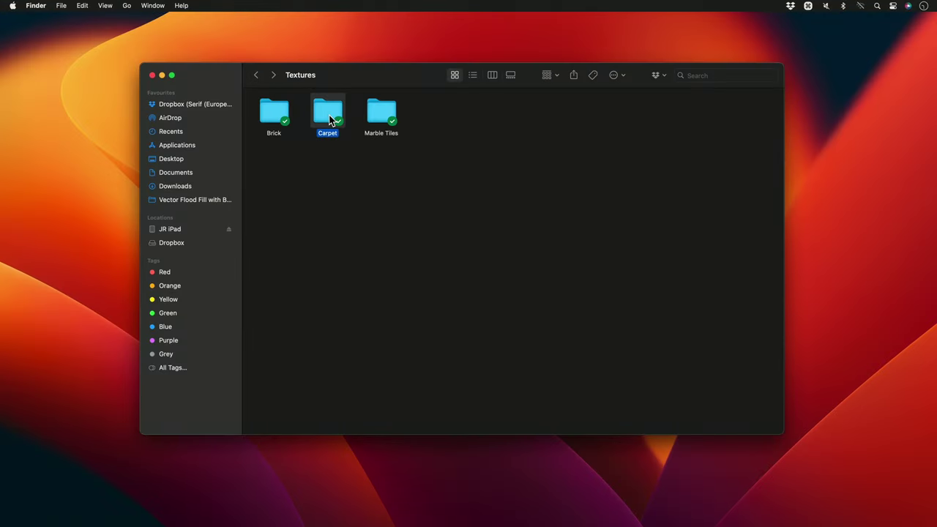
drag(329, 119, 100, 92)
key(super+Tab)
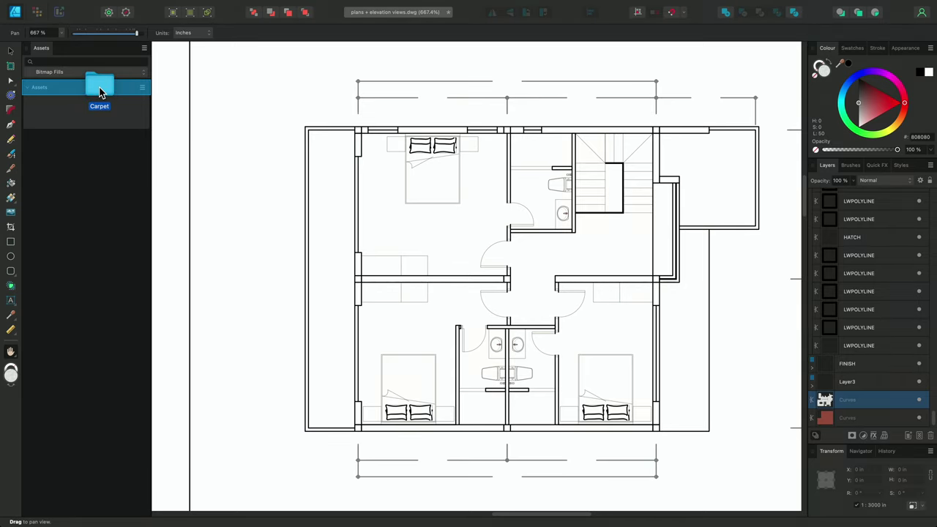
Drop the Carpet, Marble Tiles and Brick folders into Bitmap Fills as subcategories.
drag(100, 92, 101, 93)
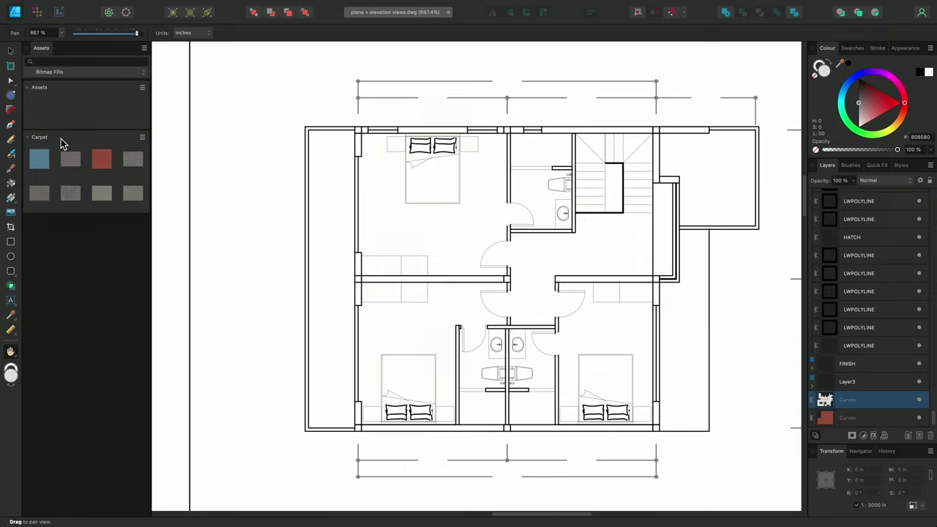
key(super+Tab)
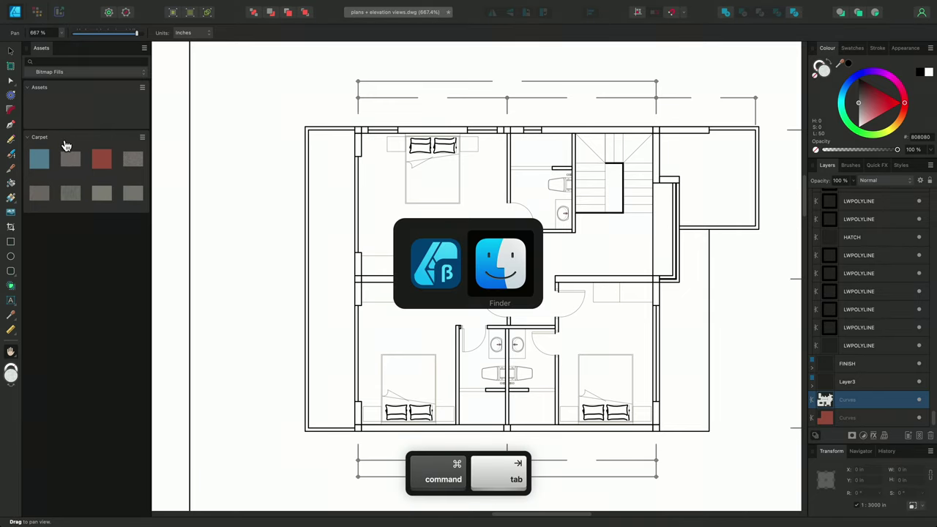
drag(381, 114, 107, 139)
key(super+Tab)
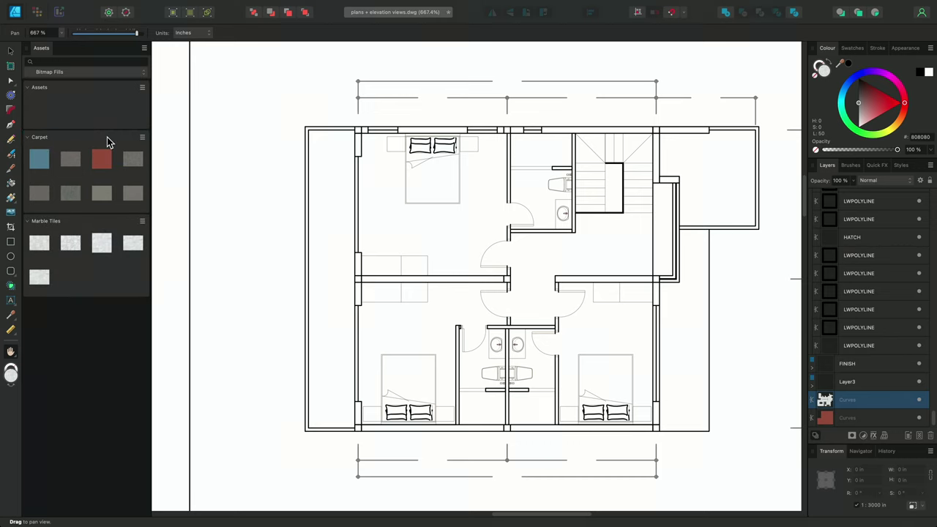
key(super+Tab)
drag(275, 112, 126, 139)
key(super+Tab)
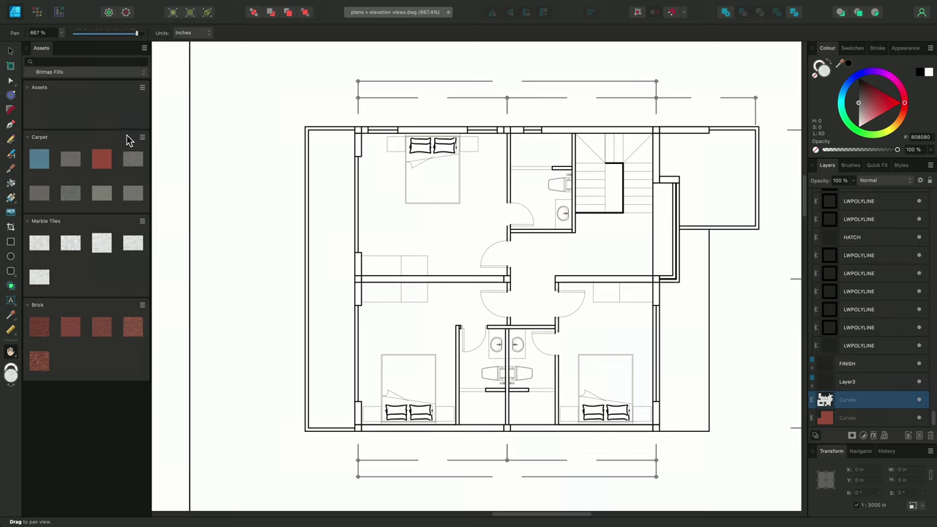
Switch the Assets panel to Show as List so textures appear by file name.
click(144, 49)
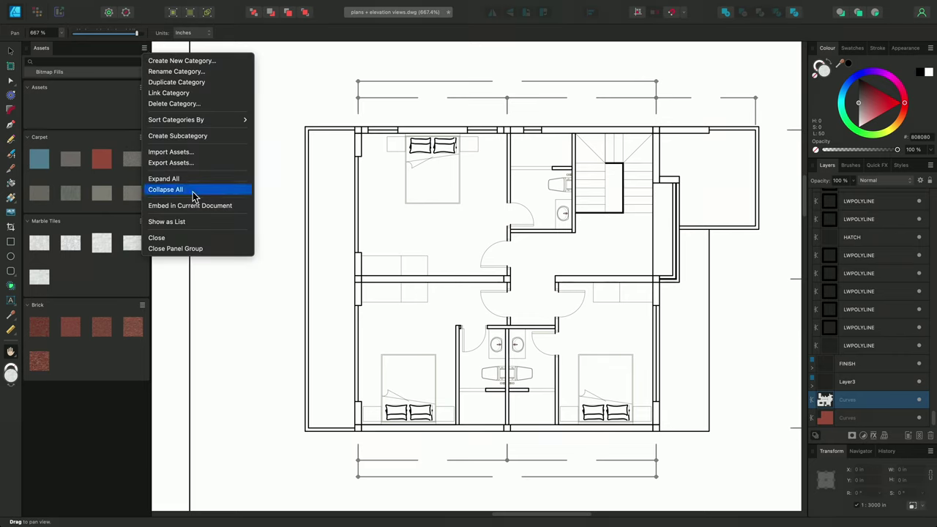
click(195, 223)
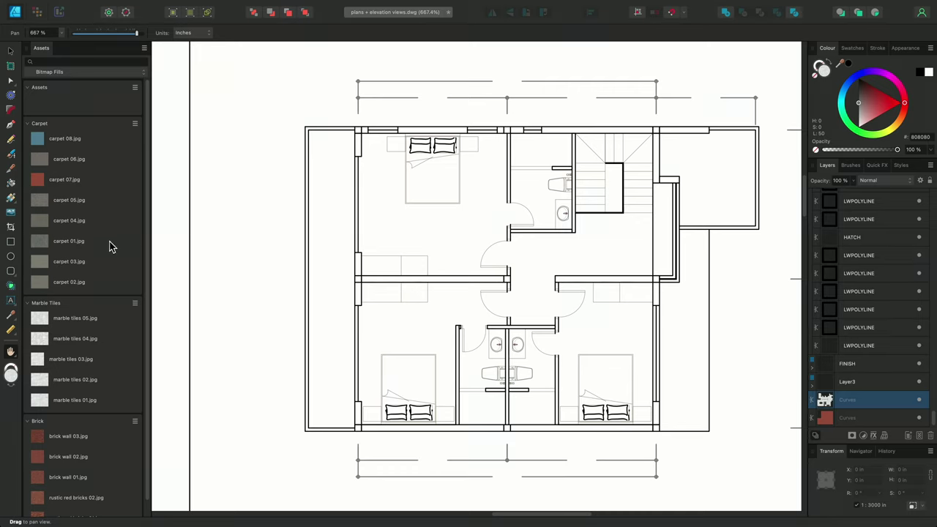
scroll(91, 300, down, 1)
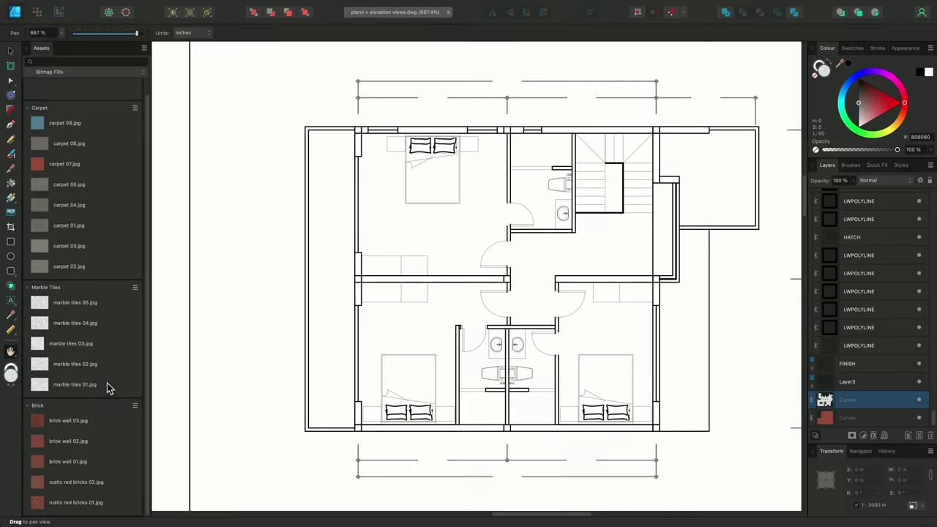
scroll(111, 314, up, 1)
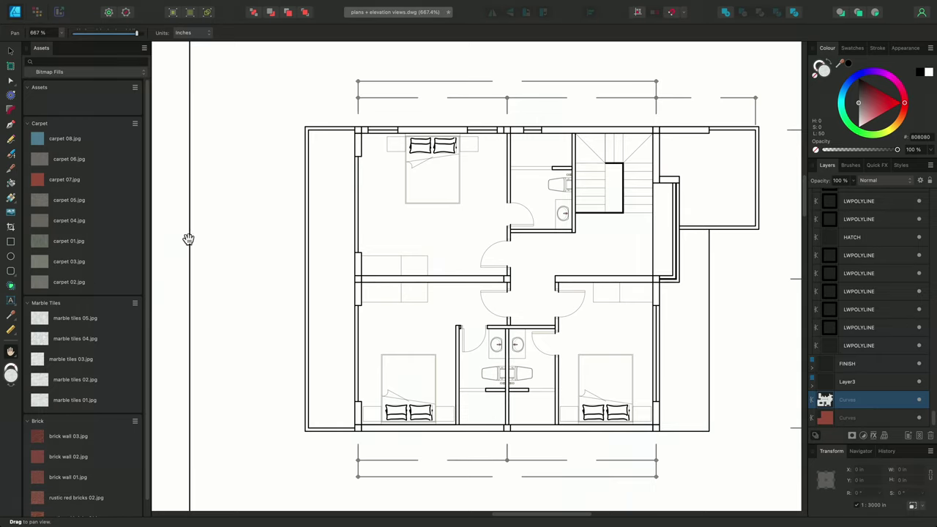
With Vector Flood Fill, select the floor plan's lines and pick the carpet 08 texture.
scroll(189, 239, down, 5)
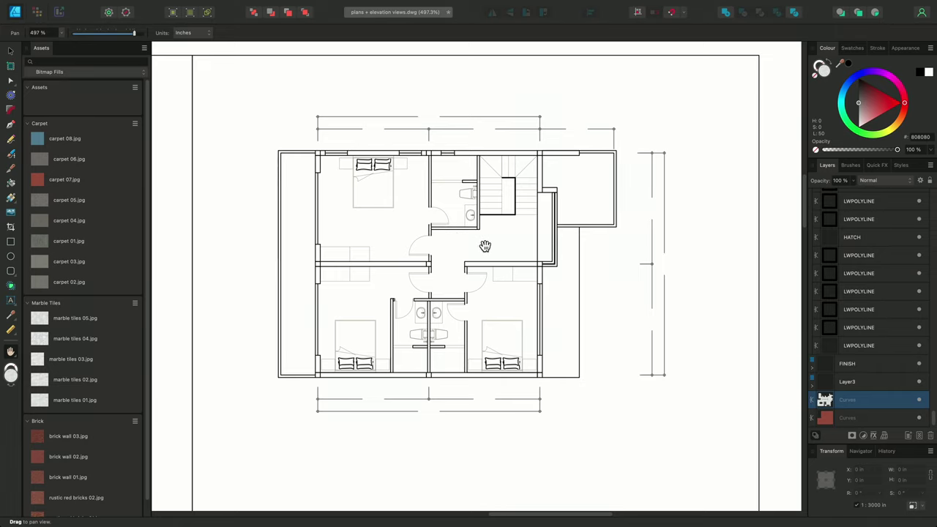
key(r)
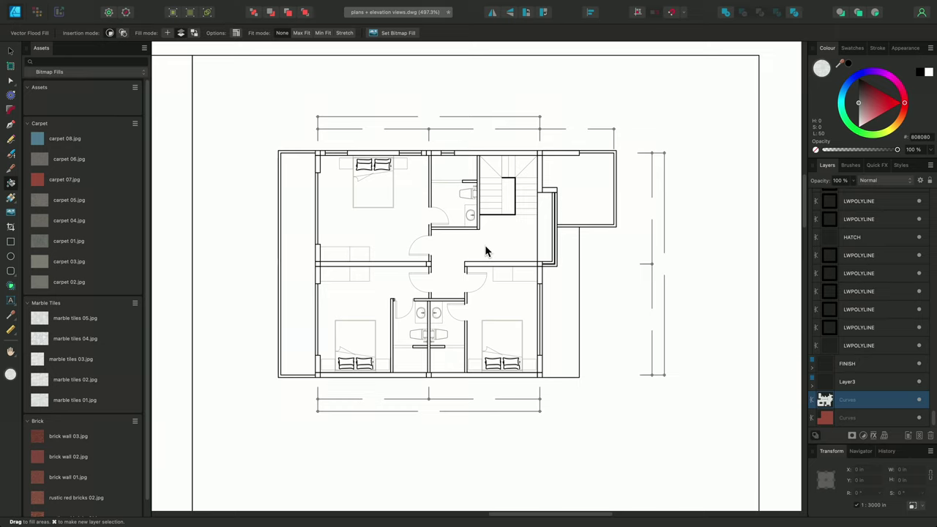
key(super)
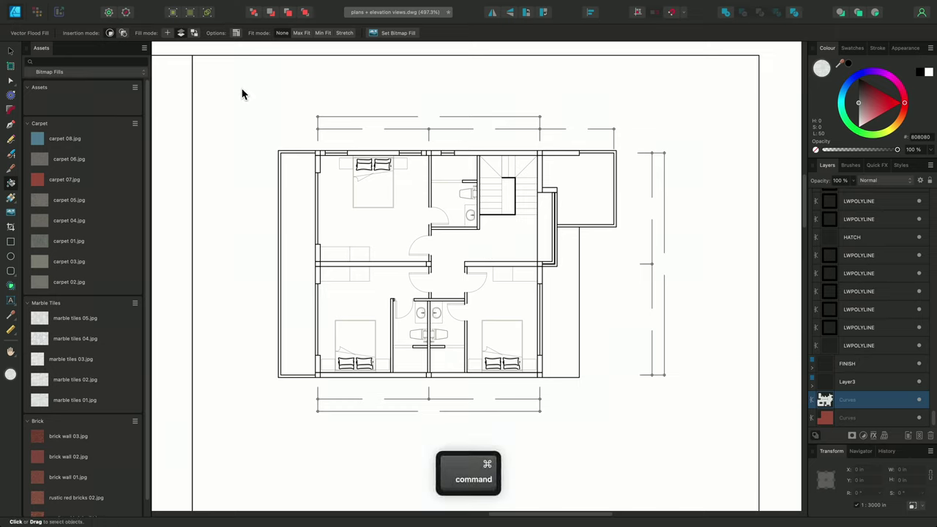
drag(240, 88, 720, 444)
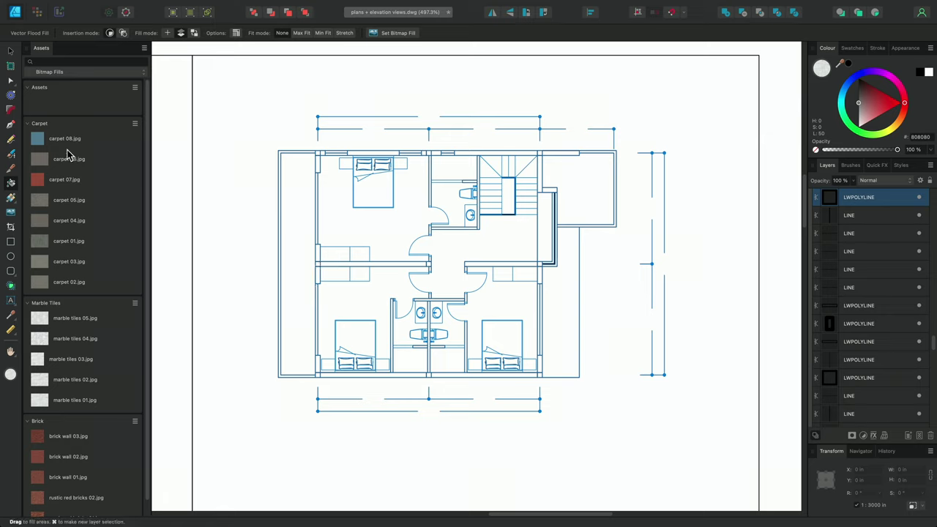
click(39, 144)
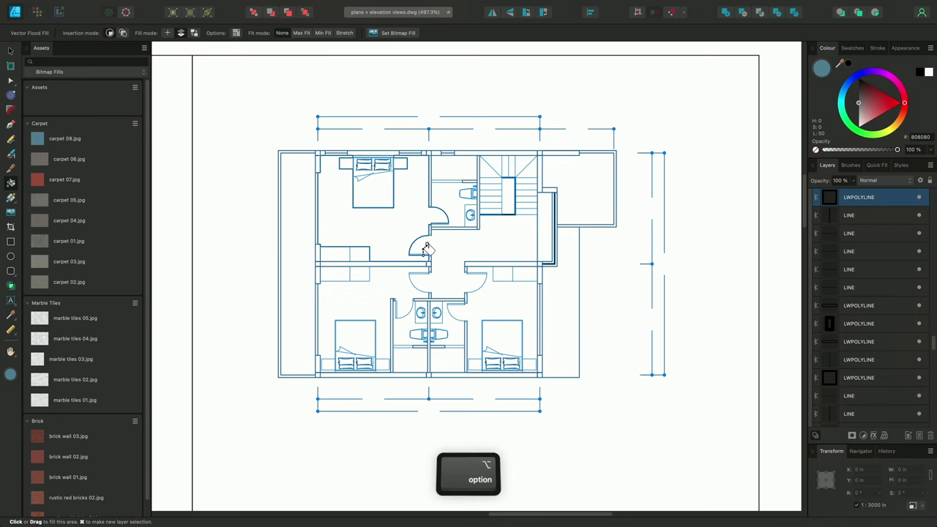
Fill the top-left, bottom-left and bottom-right bedrooms and central hallway with carpet 08.
alt+scroll(413, 267, up, 3)
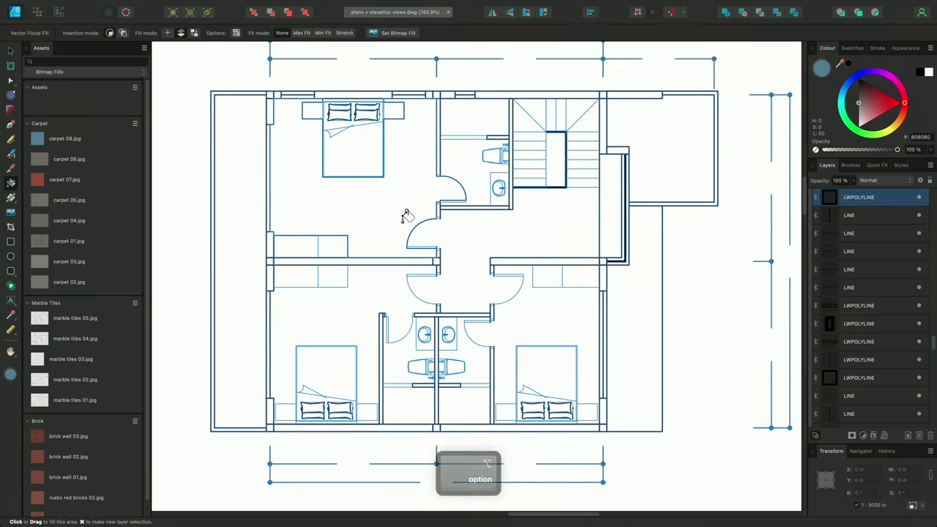
click(404, 207)
click(424, 224)
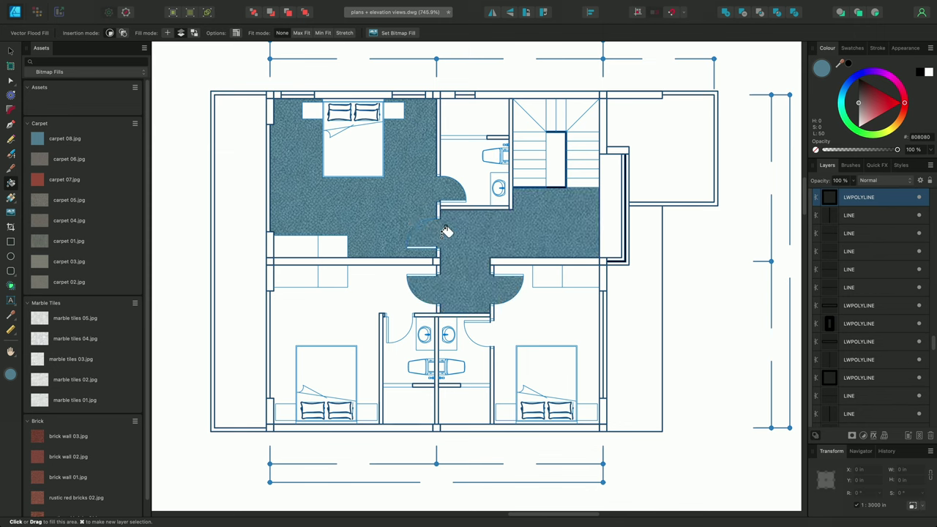
click(420, 283)
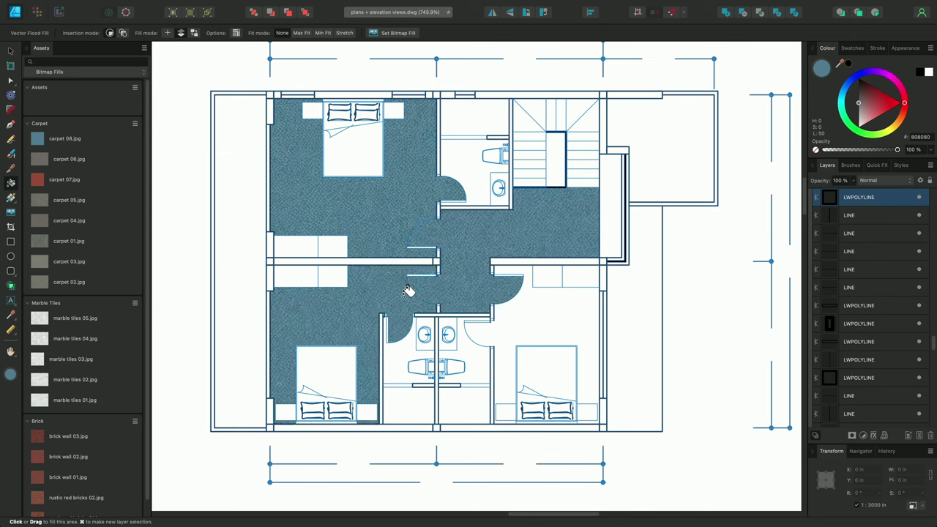
click(500, 287)
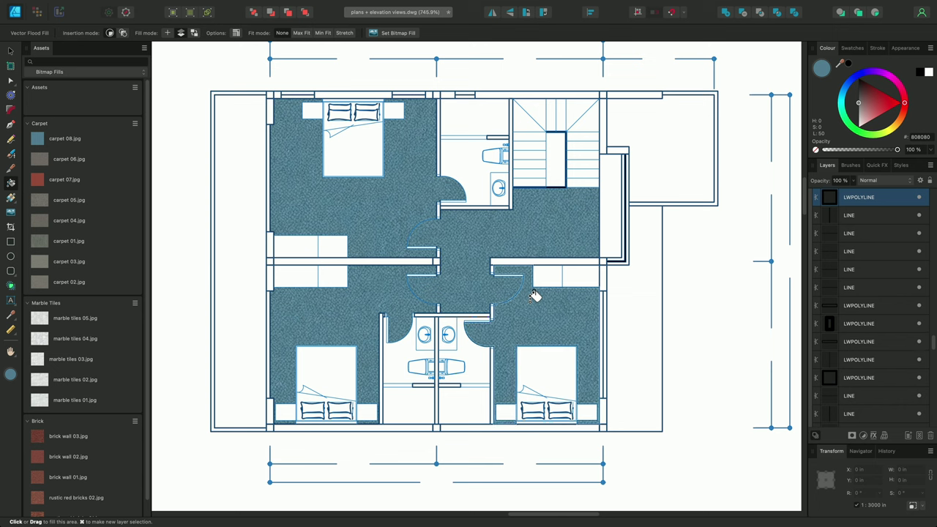
Select the carpet fill shape and rescale its bitmap fill to a finer pattern.
key(v)
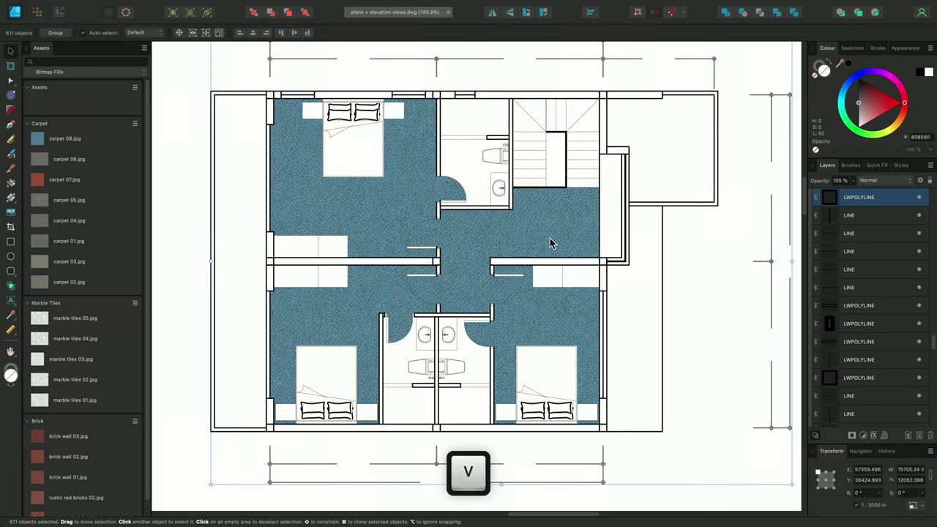
click(550, 243)
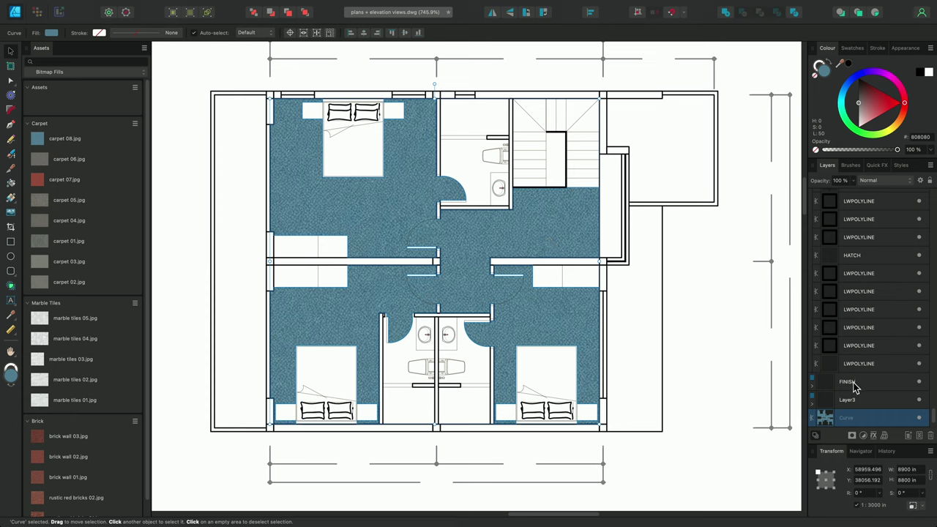
scroll(853, 387, down, 2)
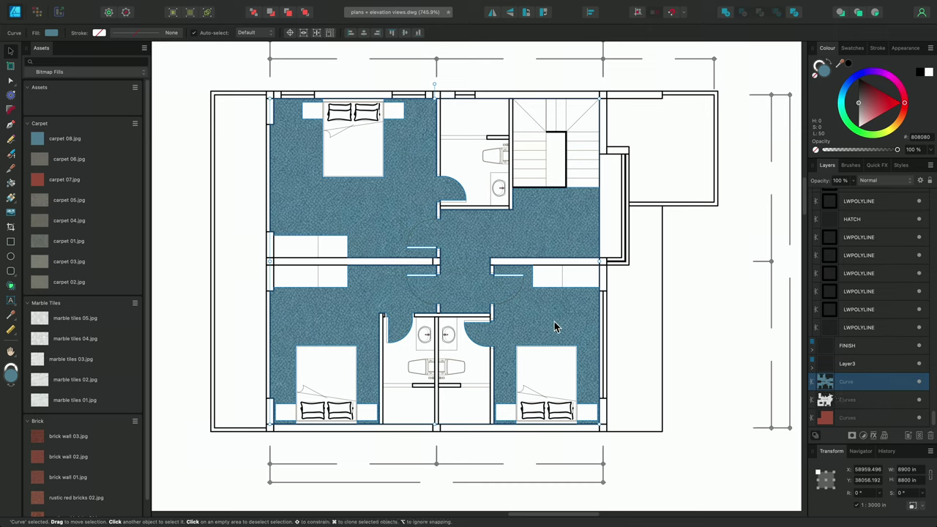
key(g)
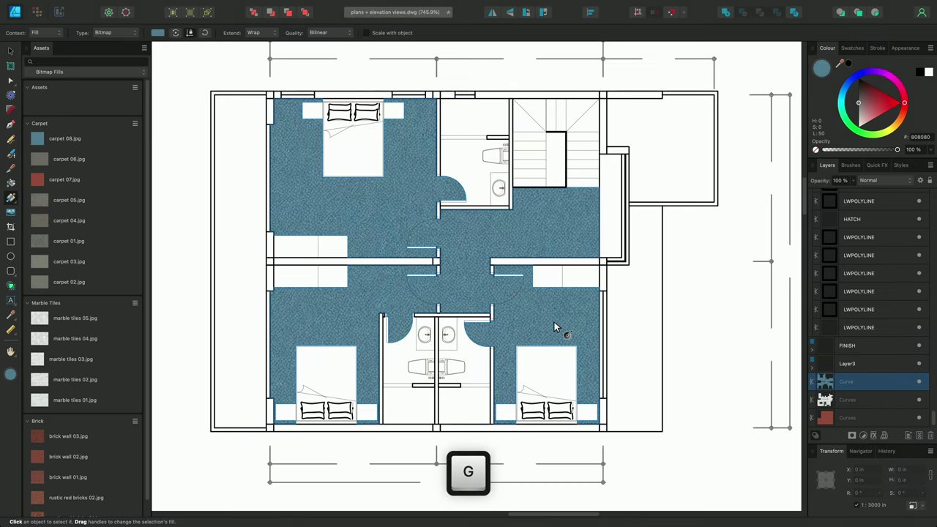
drag(536, 318, 629, 318)
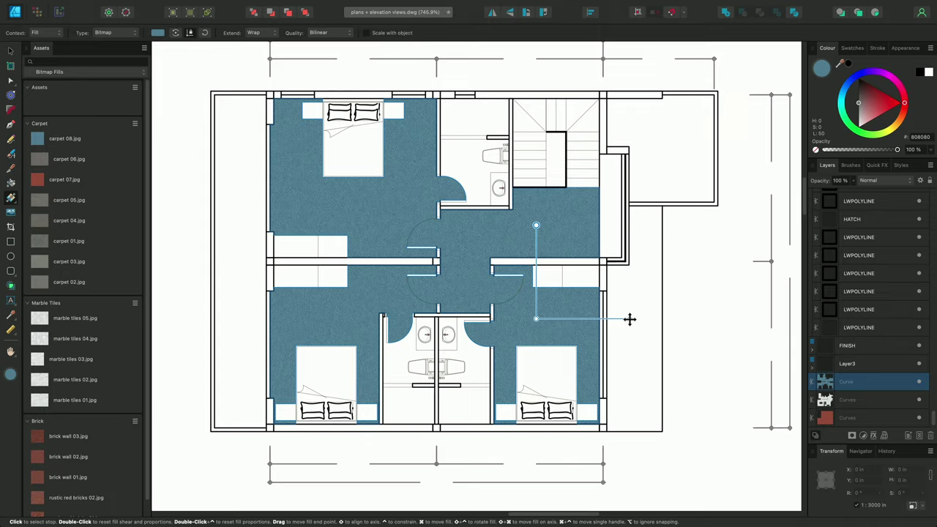
Pan to the side elevation and select its lines as flood-fill boundaries.
key(h)
scroll(629, 319, down, 6)
scroll(531, 272, up, 3)
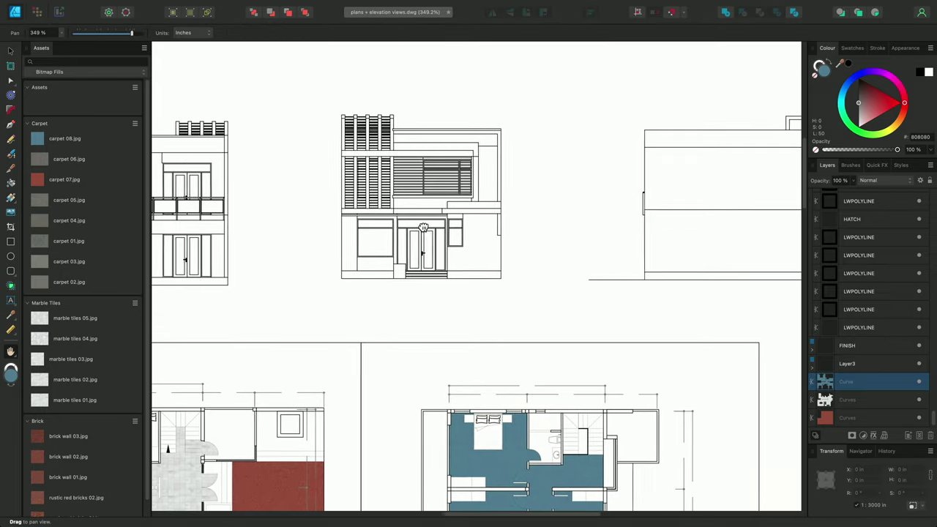
scroll(422, 227, right, 5)
scroll(507, 212, up, 5)
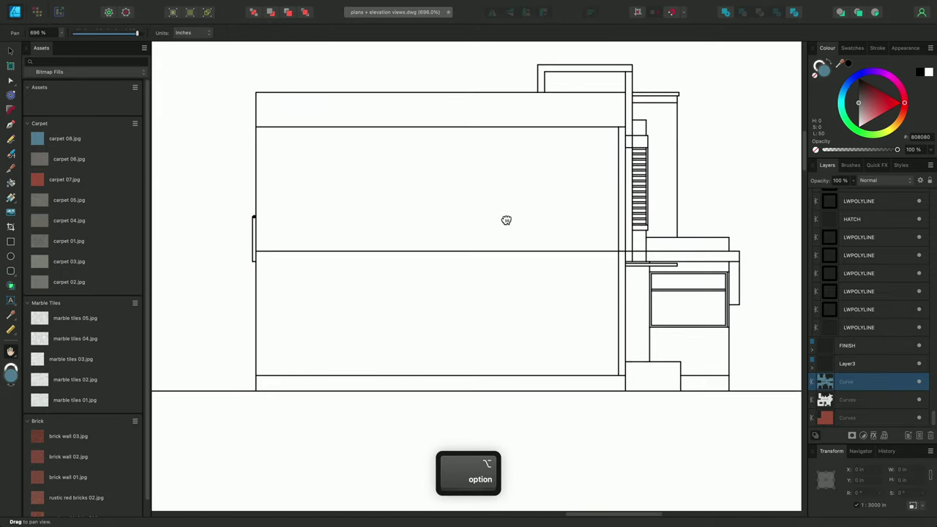
scroll(545, 253, up, 2)
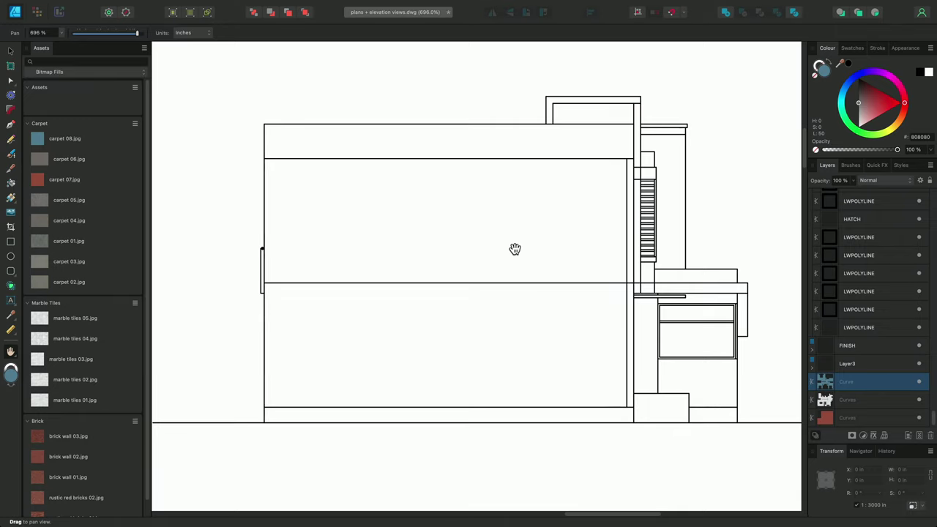
key(r)
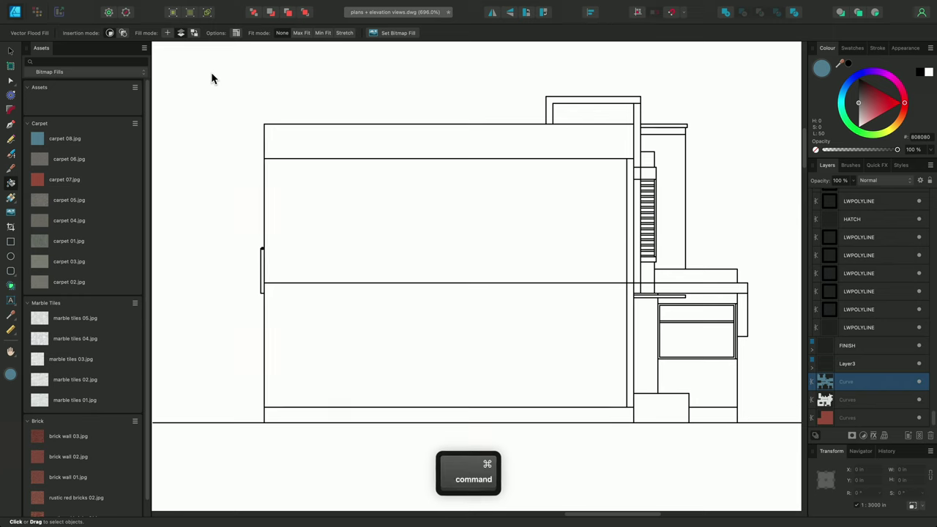
drag(210, 72, 764, 446)
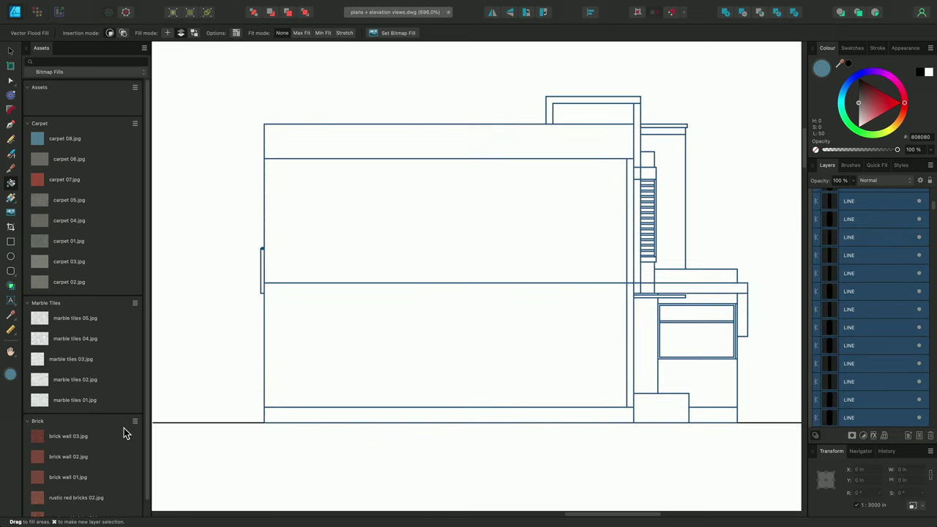
Fill the upper and lower wall areas with the brick wall 01 texture.
scroll(106, 433, down, 1)
click(40, 461)
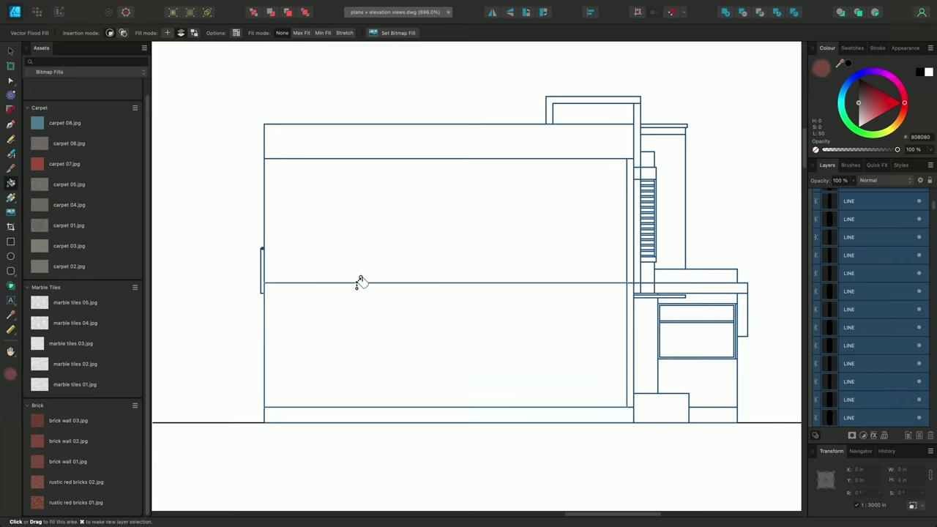
click(433, 219)
click(439, 307)
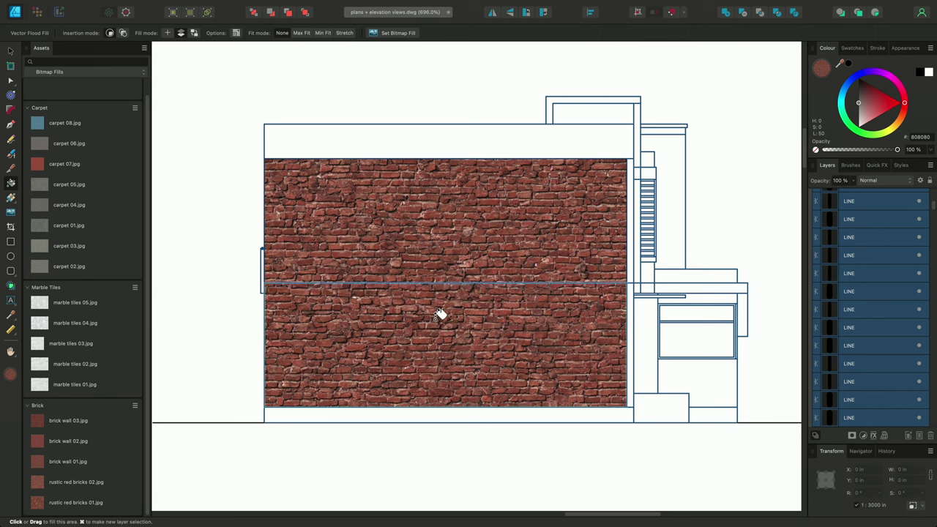
Shrink the brick wall 01 fill on the elevation using the Fill tool.
key(g)
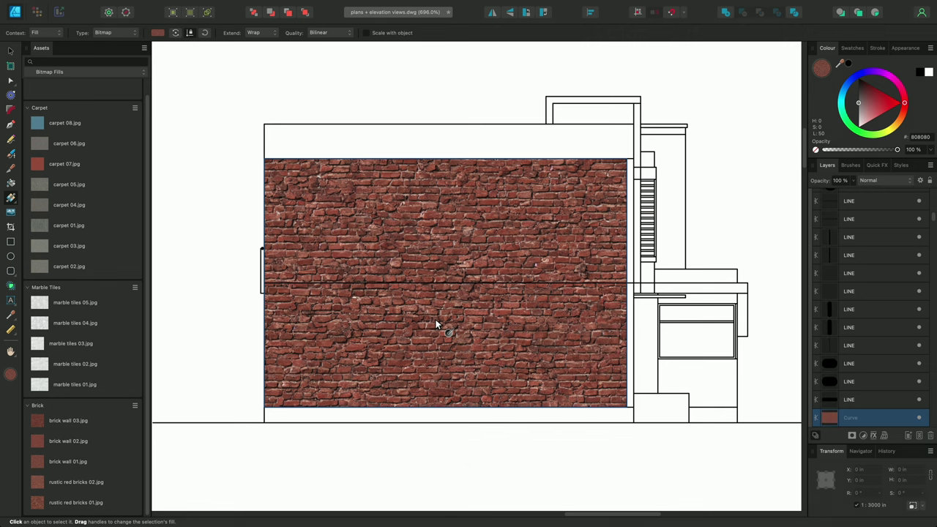
drag(435, 254, 502, 255)
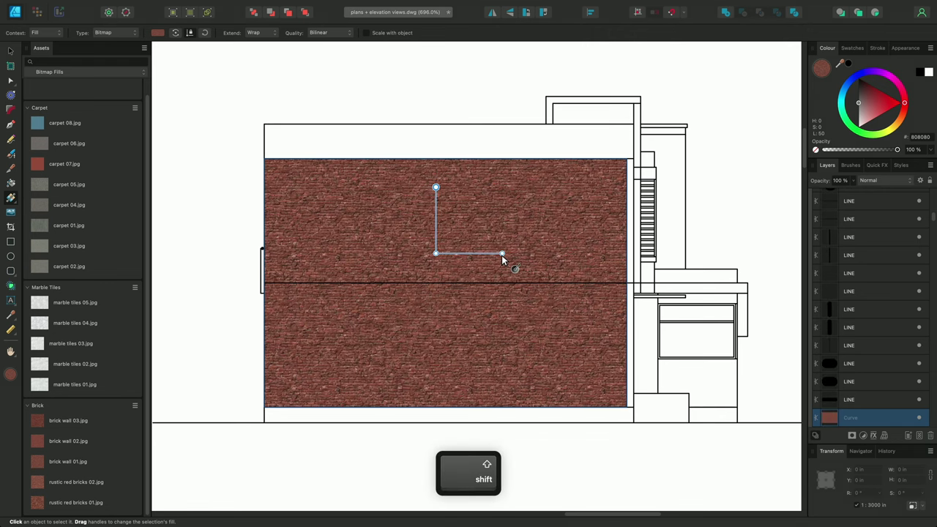
Try brick wall 03, rustic red bricks 01 and brick wall 02 textures, then cancel.
click(11, 185)
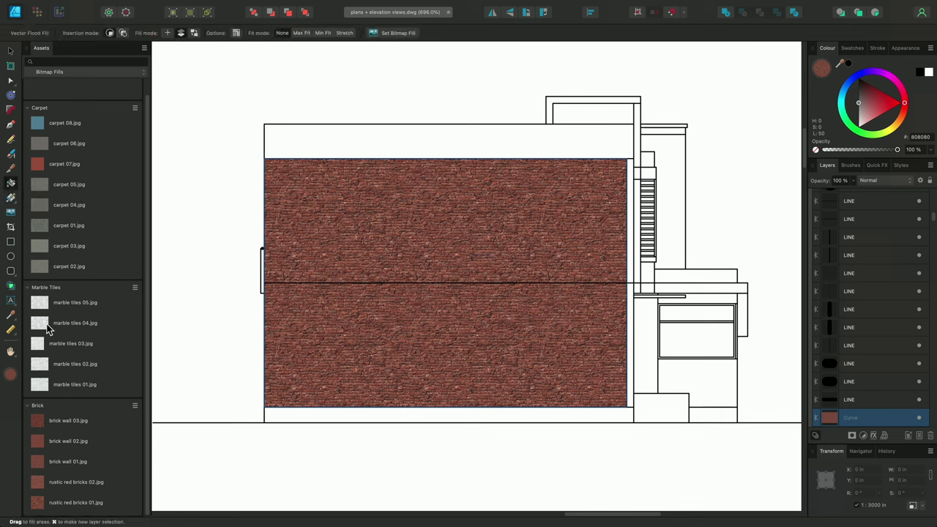
drag(37, 424, 374, 301)
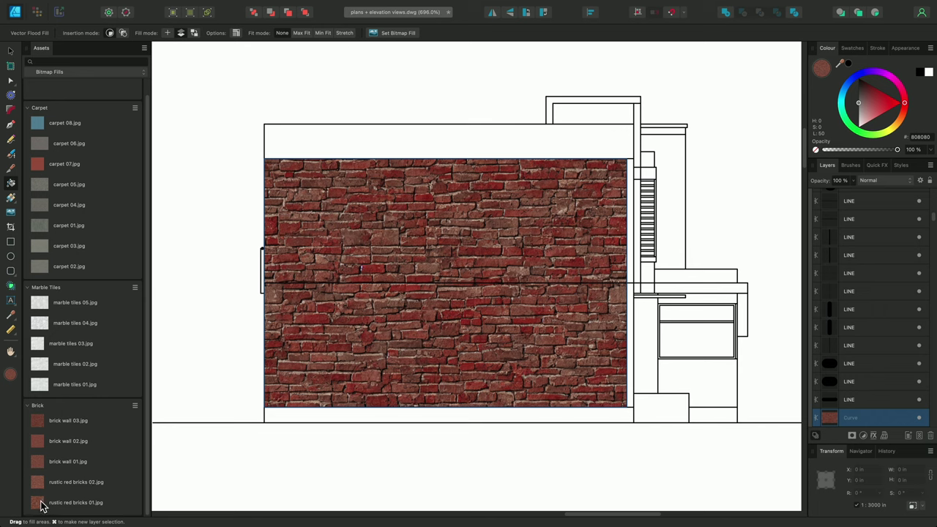
drag(37, 502, 399, 309)
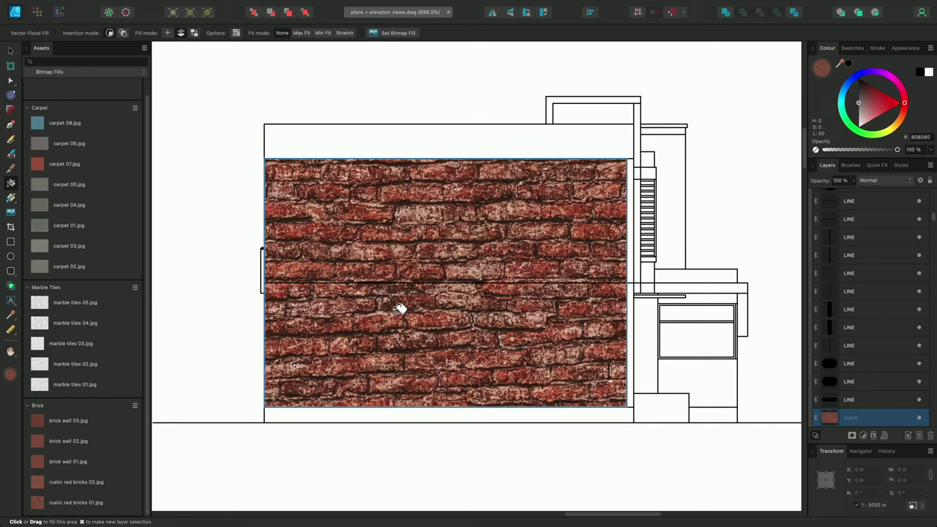
drag(37, 441, 420, 307)
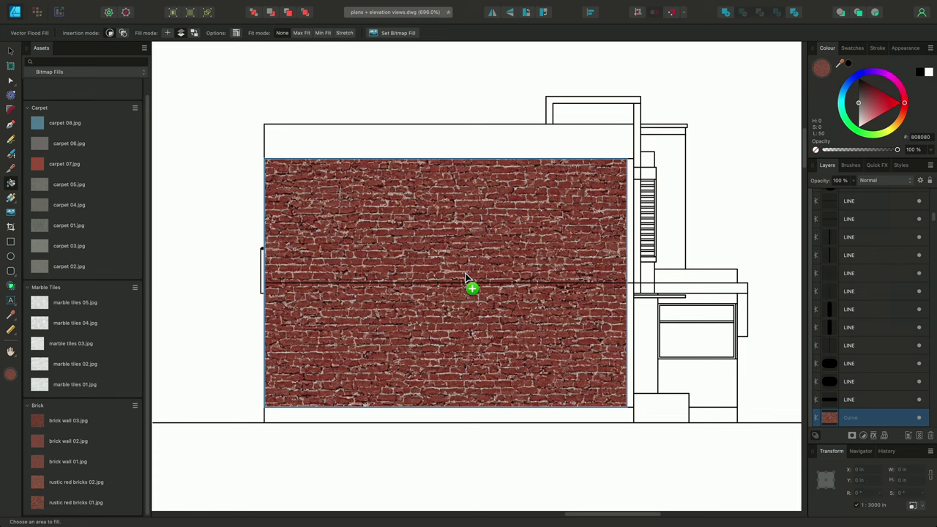
drag(465, 278, 471, 268)
key(Escape)
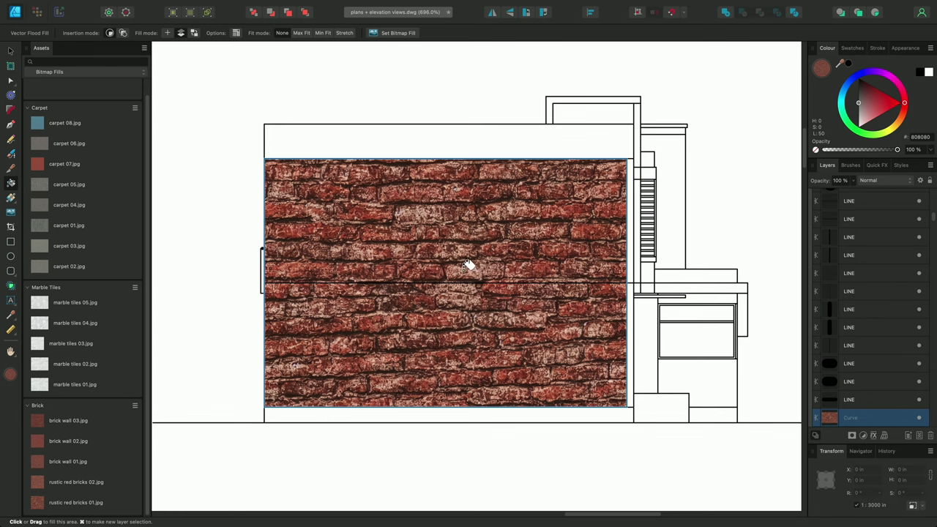
Scale the wall's brick fill down to a finer pattern and close the drawing.
key(g)
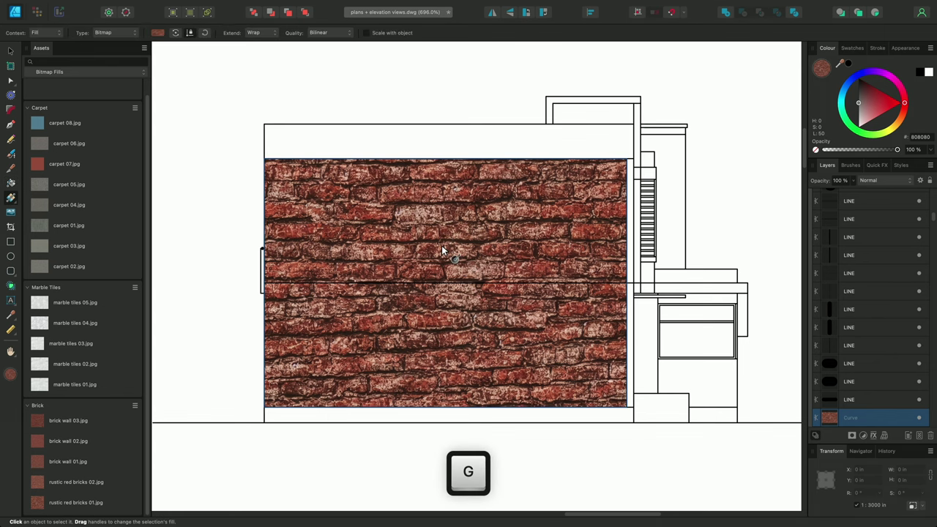
drag(457, 276, 485, 267)
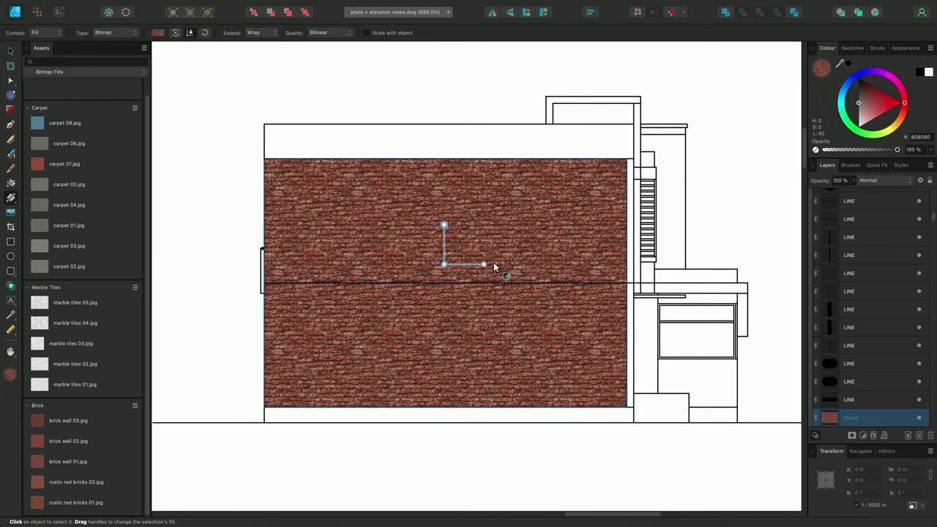
key(super+w)
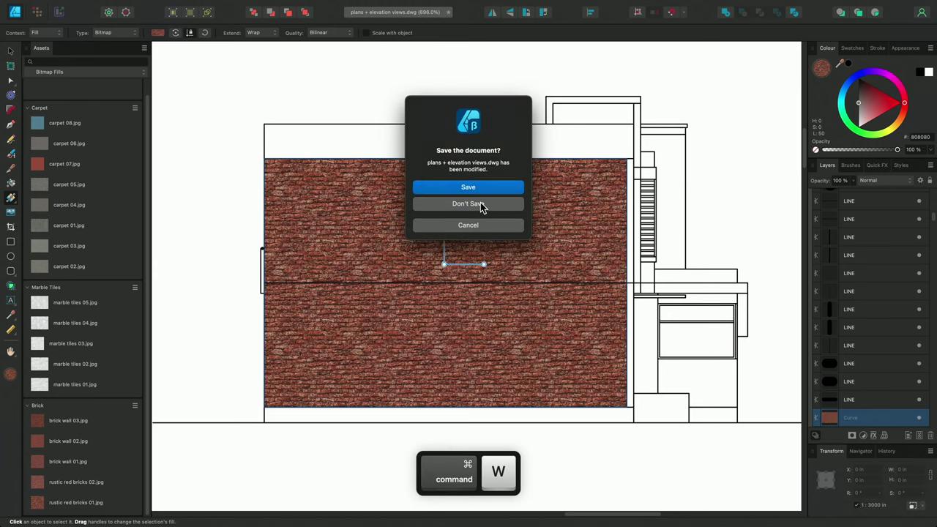
Discard the elevation drawing and open Iso.pdf from the project folder.
click(480, 204)
key(super+Tab)
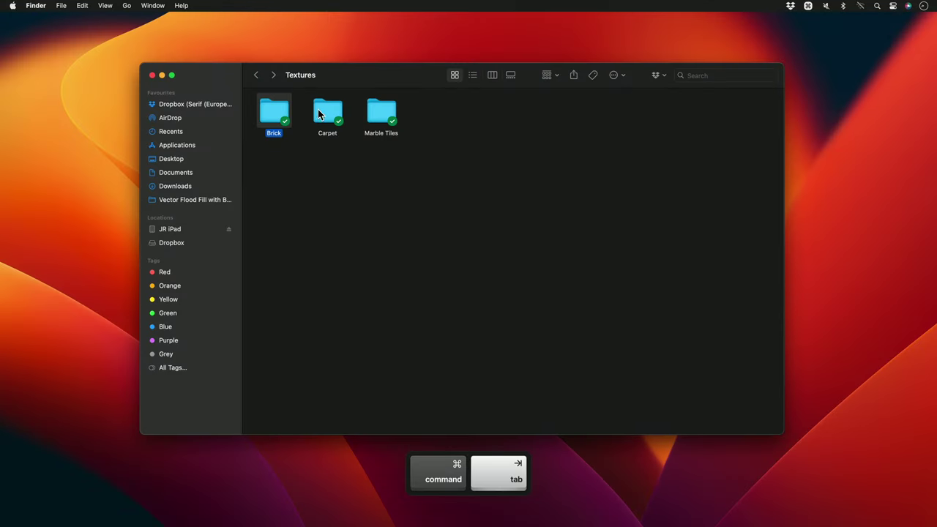
click(256, 74)
drag(274, 112, 442, 251)
key(super+Tab)
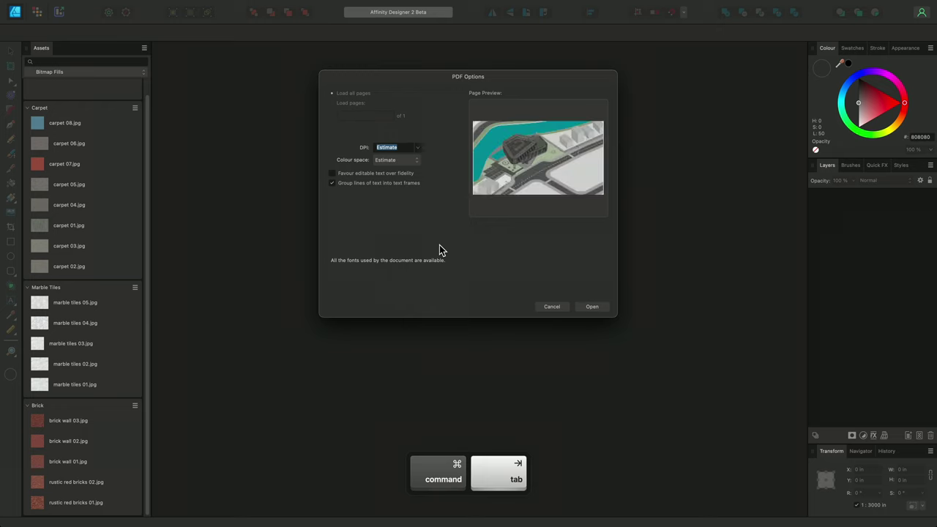
click(592, 307)
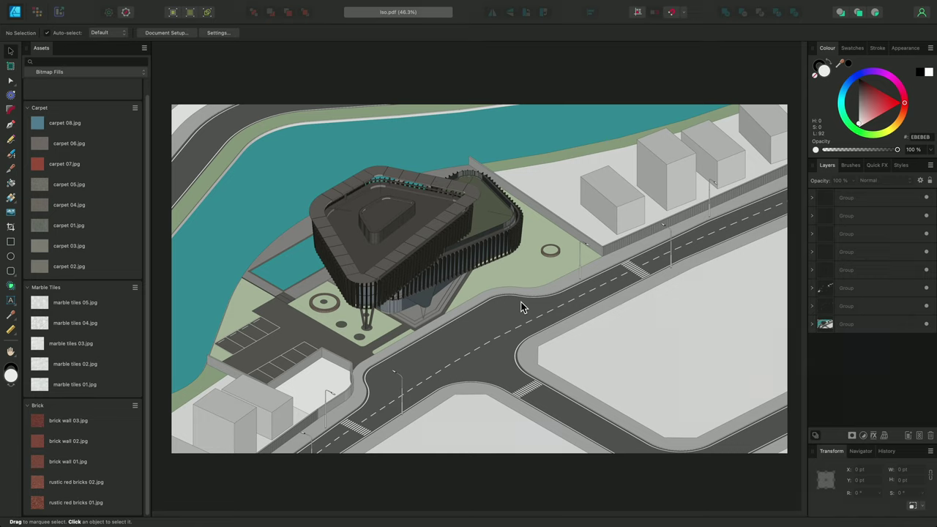
key(super+Tab)
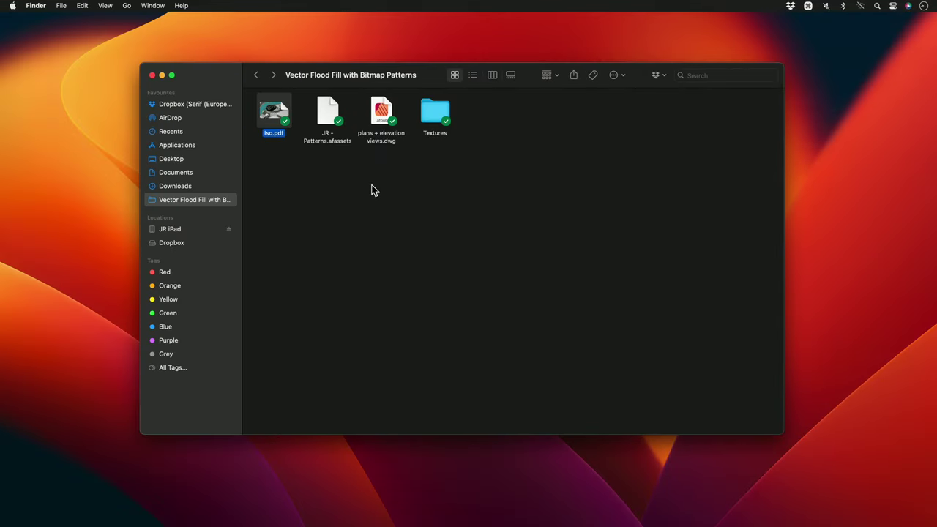
Load JR - Patterns.afassets into Affinity, collapse all asset categories, and switch to Vector Flood Fill.
drag(326, 142, 454, 259)
key(super+Tab)
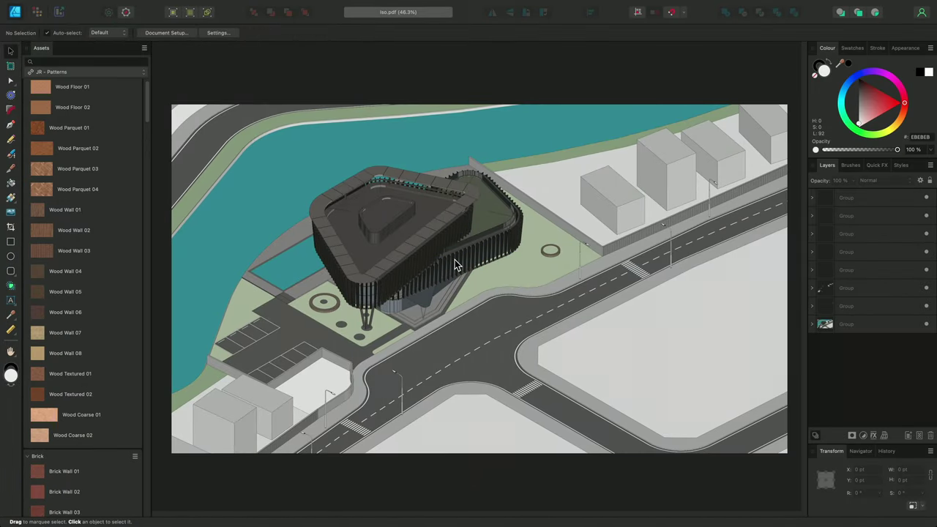
click(144, 48)
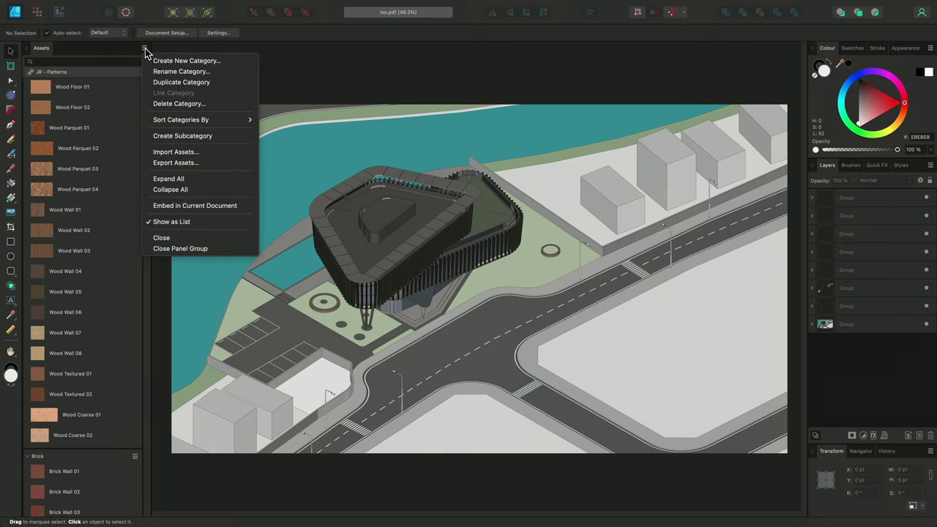
click(207, 191)
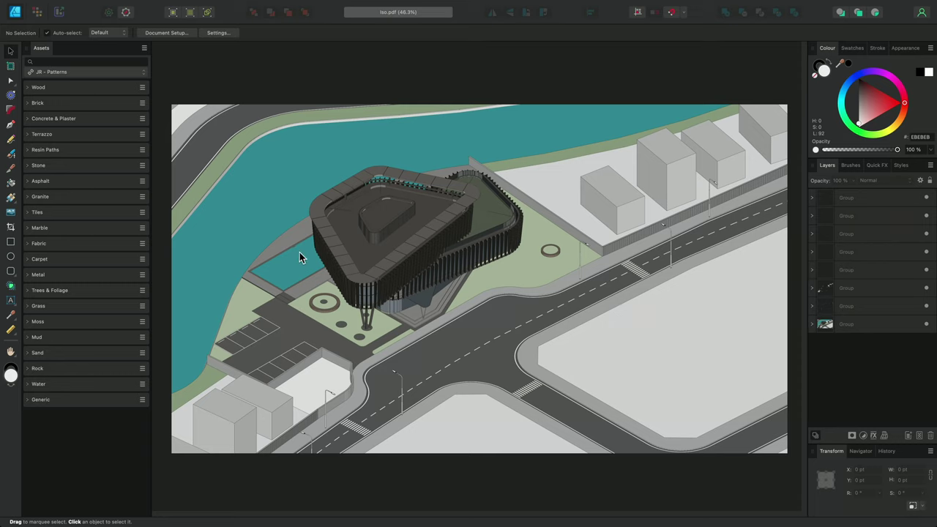
key(r)
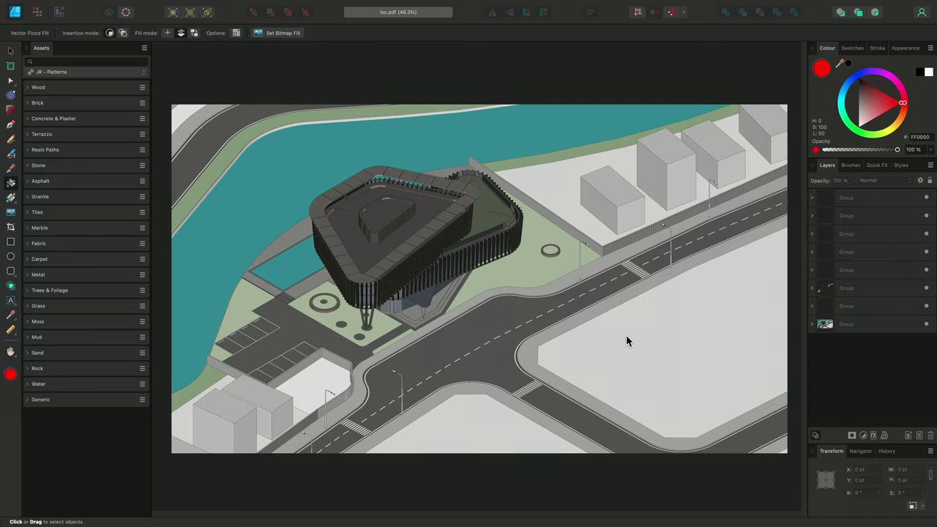
Pick Grass 02 and fill the parking corner, building-side lawn, planter lawn and road strip.
click(127, 307)
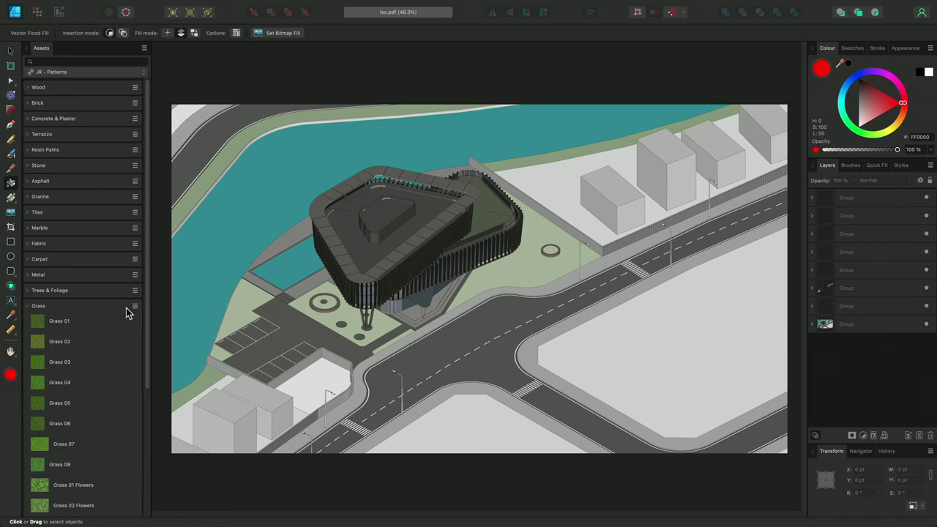
click(40, 343)
scroll(183, 373, up, 5)
click(256, 326)
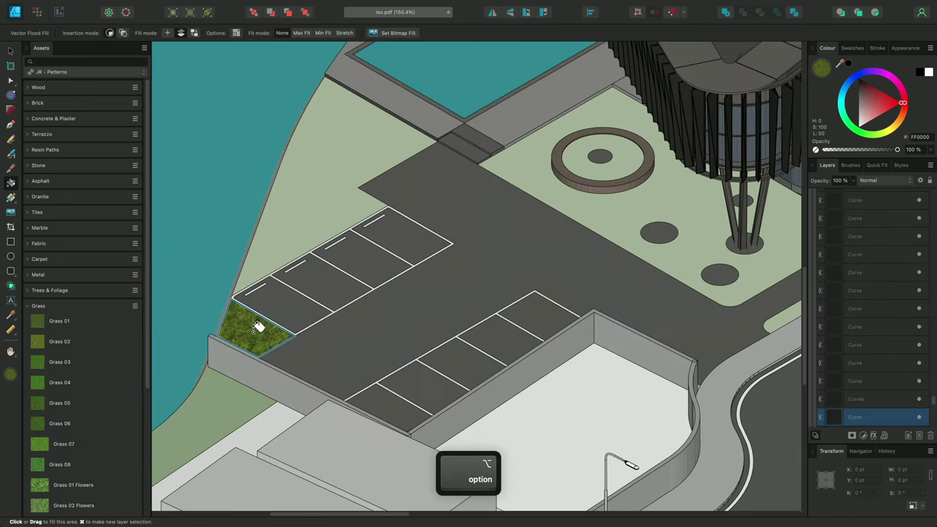
click(314, 181)
scroll(293, 249, right, 5)
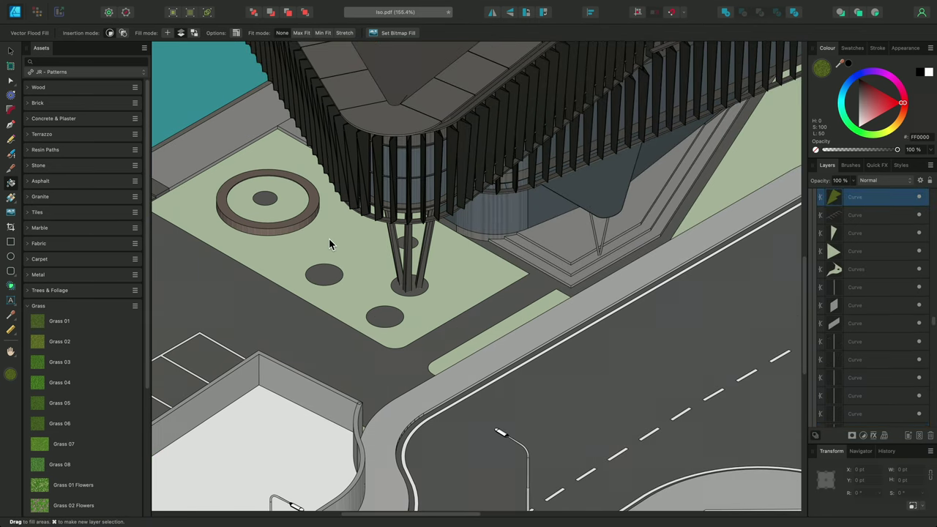
click(329, 243)
click(488, 335)
Fill the large lawn and the triangle by the lamp post with Grass 02.
scroll(401, 350, right, 5)
scroll(401, 349, up, 2)
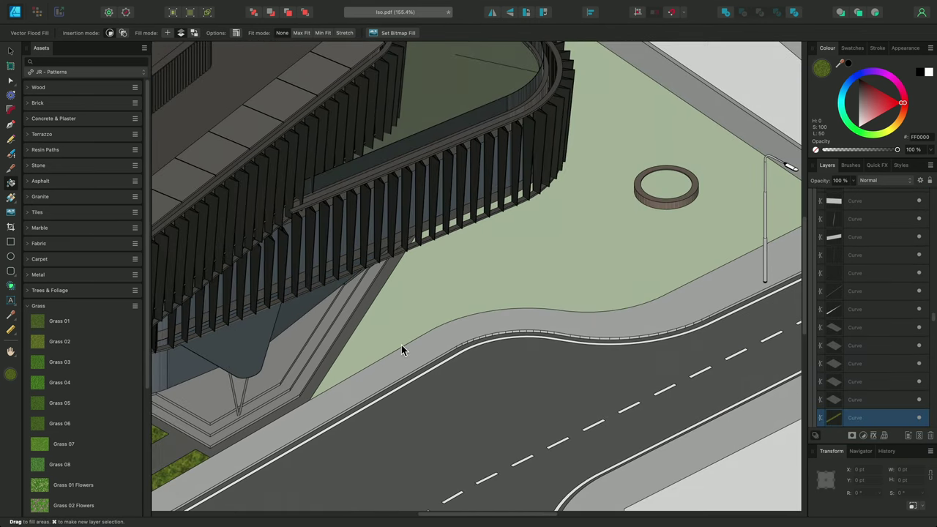
click(530, 268)
scroll(479, 316, right, 5)
scroll(479, 316, up, 1)
click(635, 246)
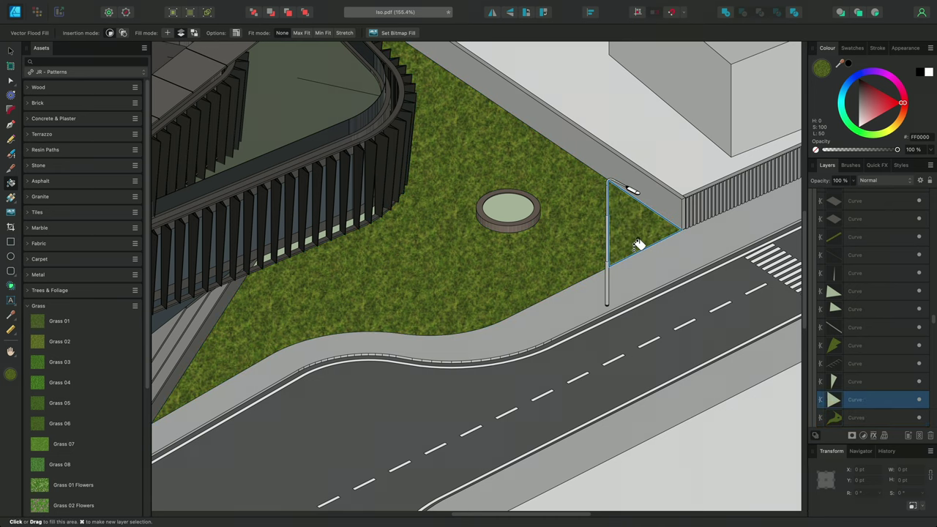
key(super+0)
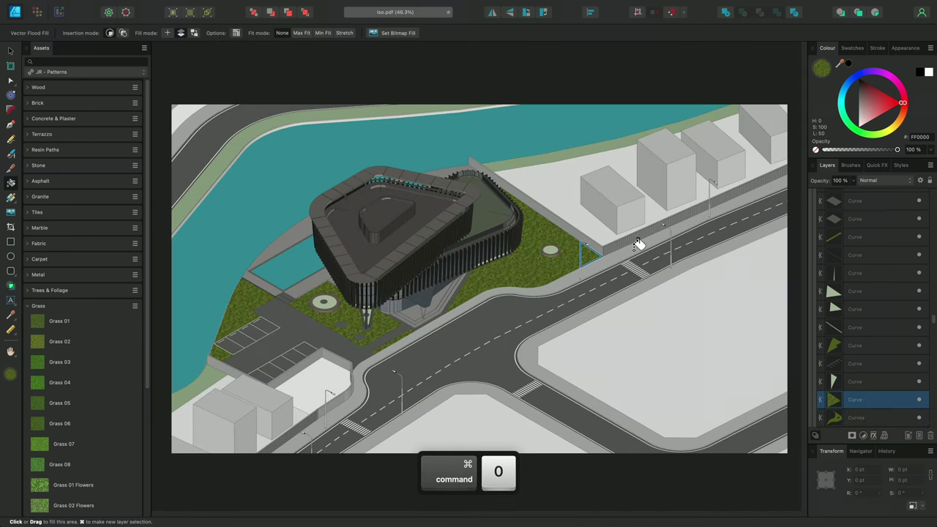
Fill the pool with Pool Water 02 from the Water category.
click(103, 305)
click(95, 382)
scroll(95, 385, down, 5)
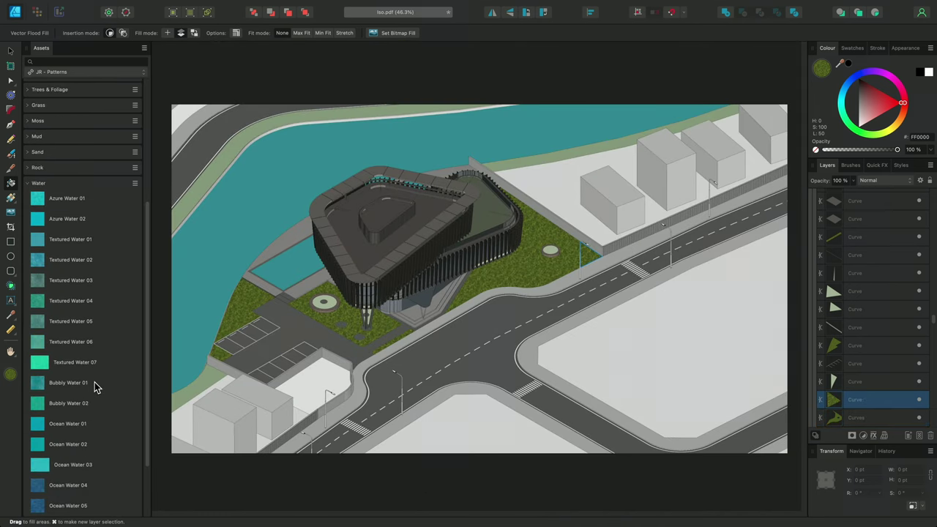
scroll(94, 384, down, 3)
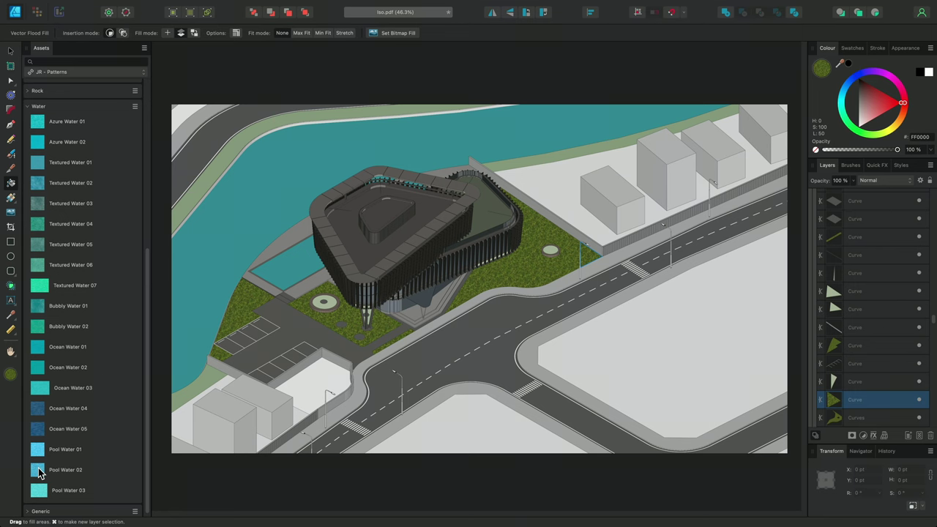
click(39, 471)
scroll(257, 323, up, 6)
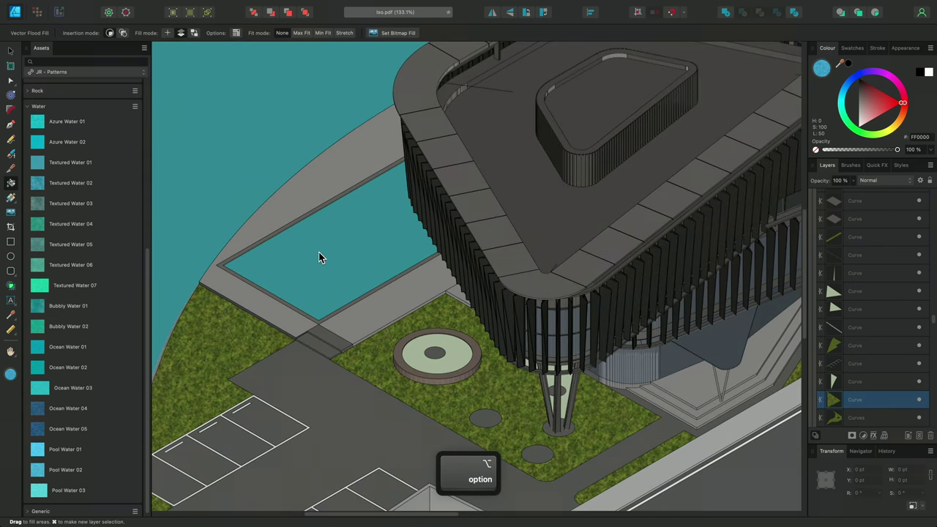
click(319, 257)
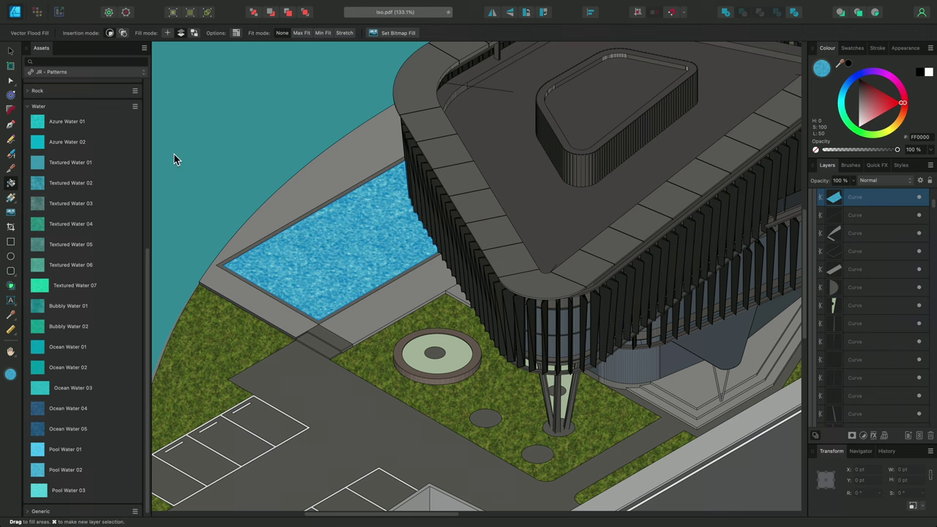
Reselect a grass pattern and fill the remaining lawn and the top green strip.
click(120, 107)
click(98, 302)
click(40, 325)
scroll(270, 349, down, 4)
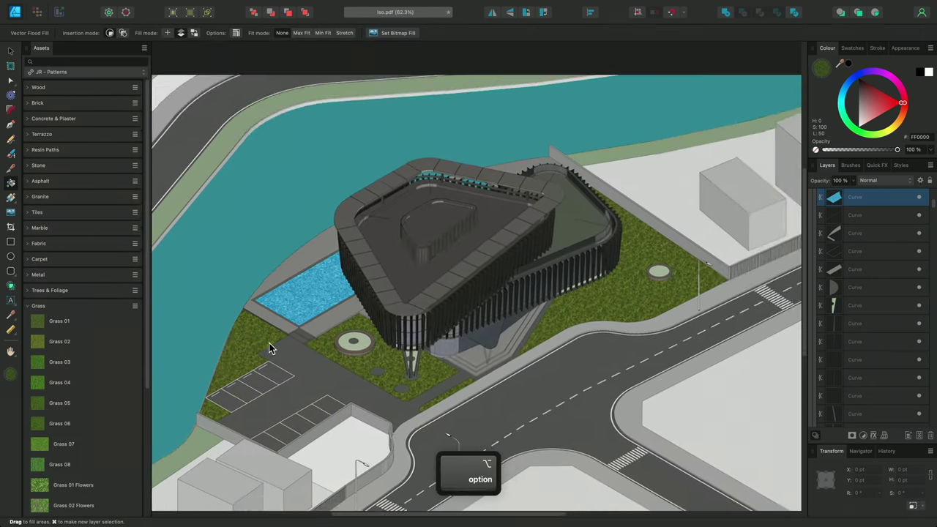
scroll(319, 316, down, 3)
scroll(319, 316, left, 2)
click(308, 320)
scroll(316, 123, up, 3)
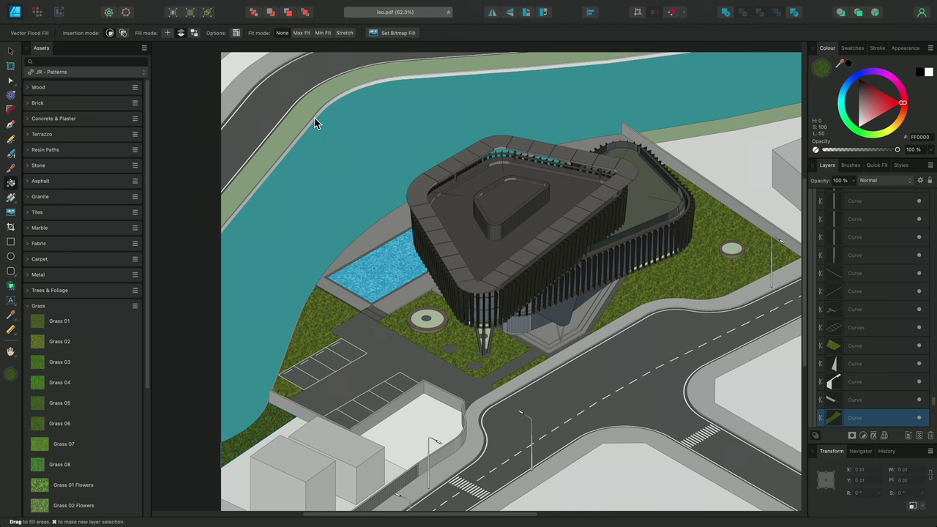
scroll(452, 330, up, 3)
scroll(451, 331, right, 5)
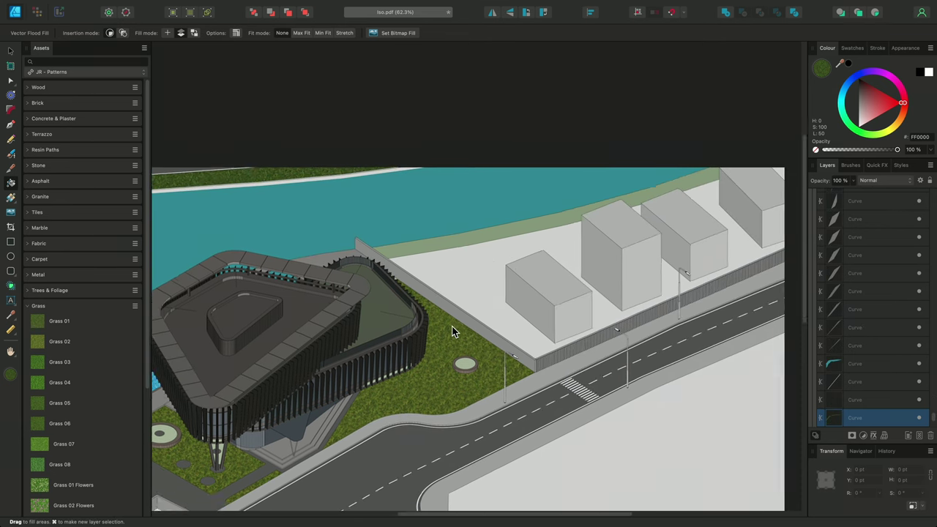
scroll(451, 331, up, 1)
scroll(451, 330, right, 1)
click(505, 242)
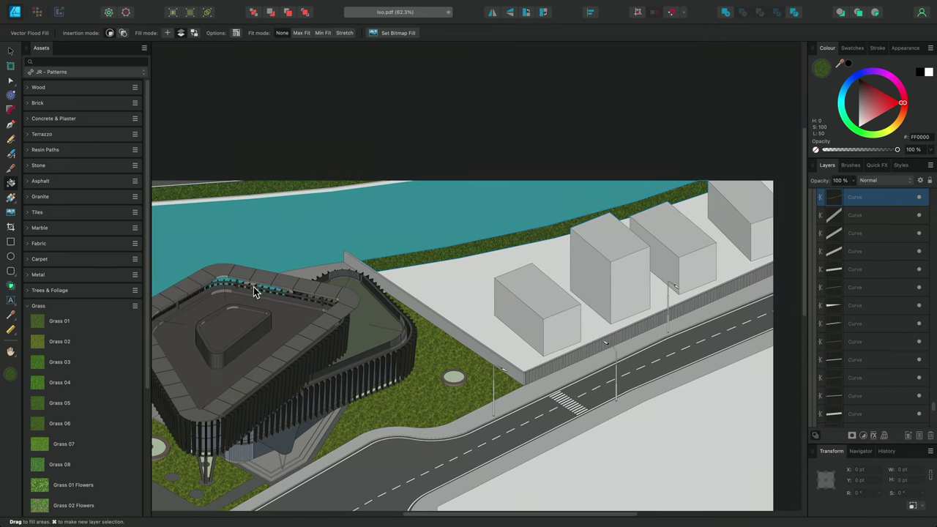
Fill the four sidewalk strips with a Concrete & Plaster texture.
click(110, 307)
click(99, 120)
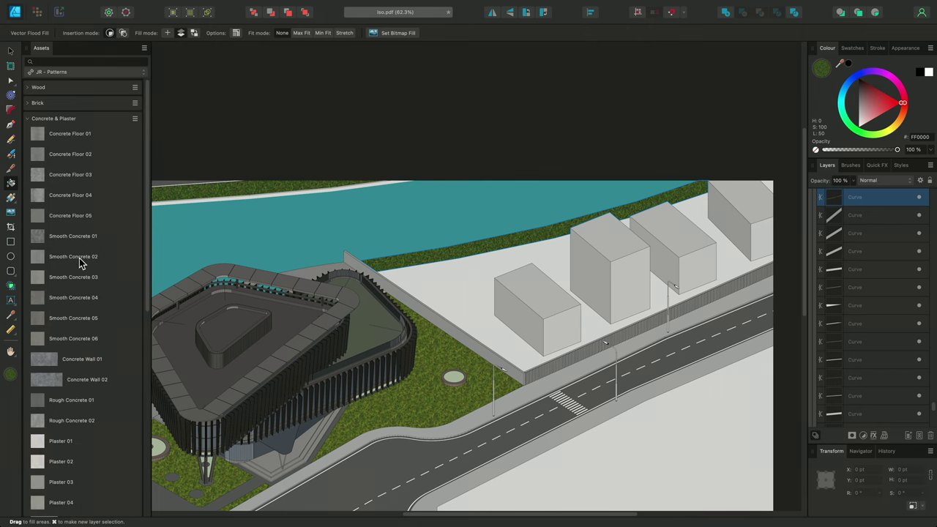
scroll(81, 263, down, 5)
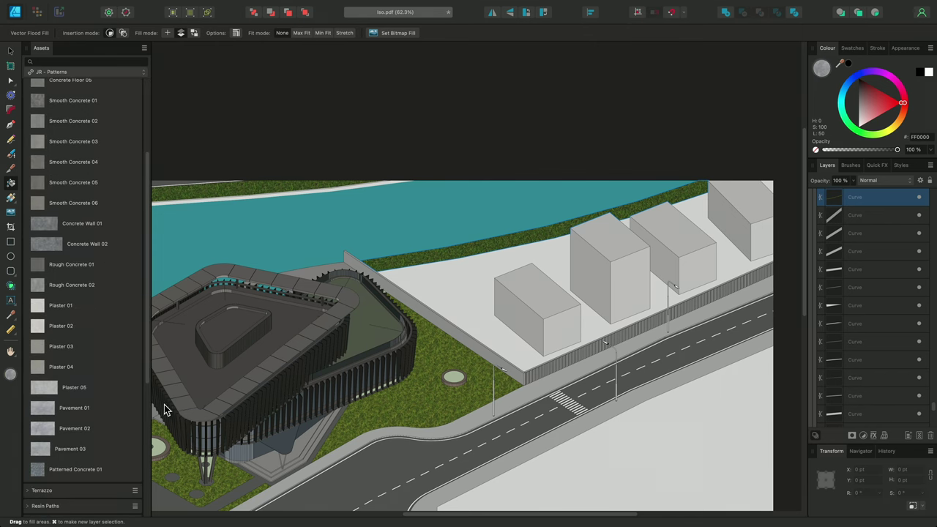
scroll(461, 290, up, 3)
click(561, 329)
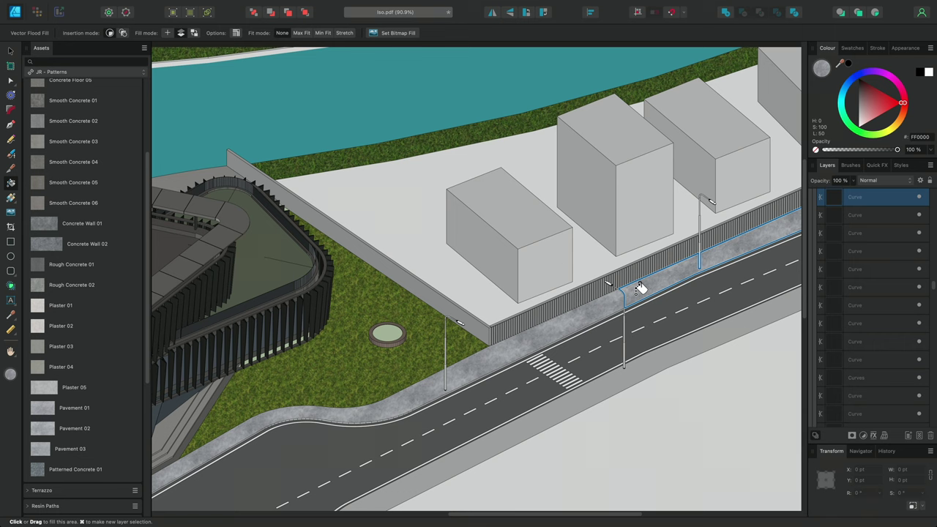
scroll(639, 287, down, 3)
click(681, 339)
scroll(611, 295, down, 5)
scroll(643, 211, up, 3)
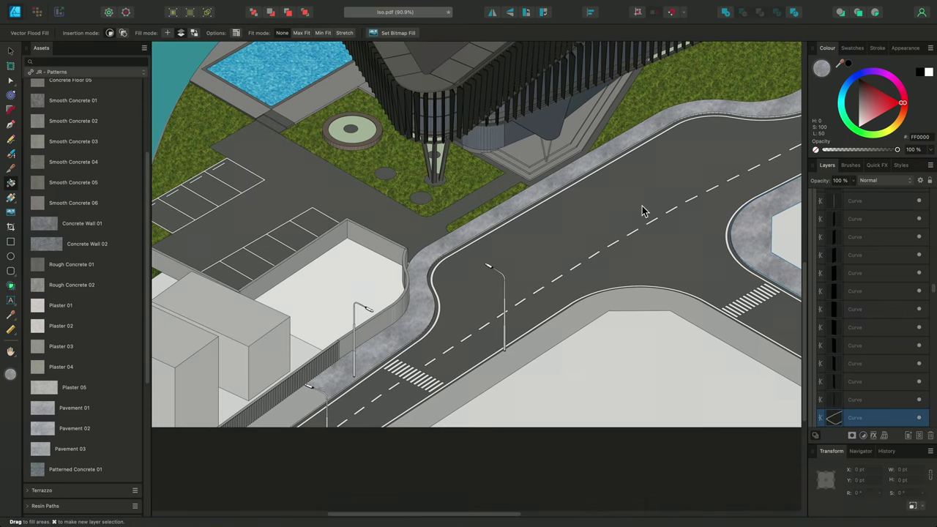
scroll(448, 306, right, 5)
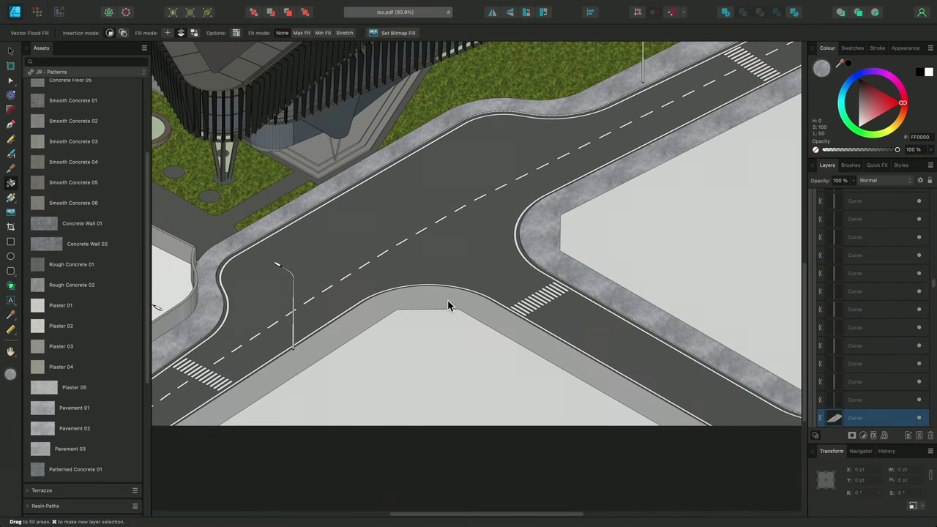
click(449, 305)
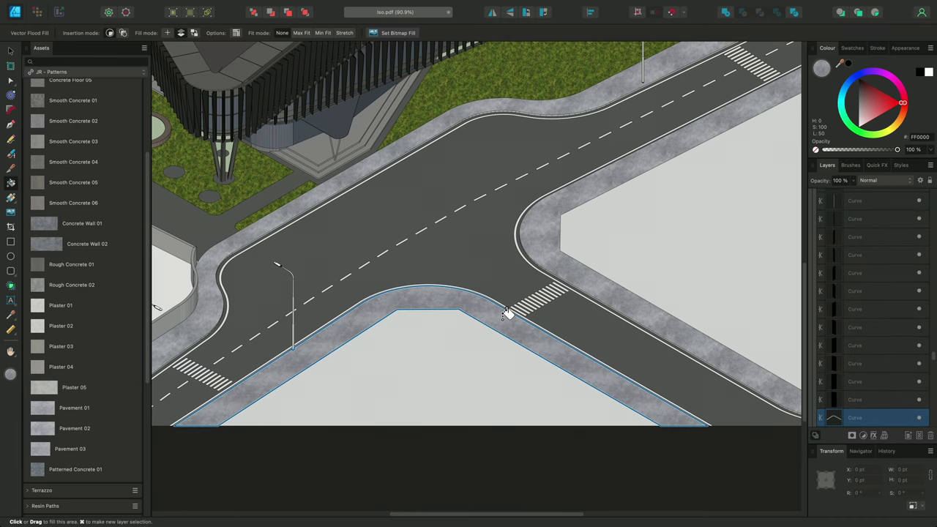
click(549, 225)
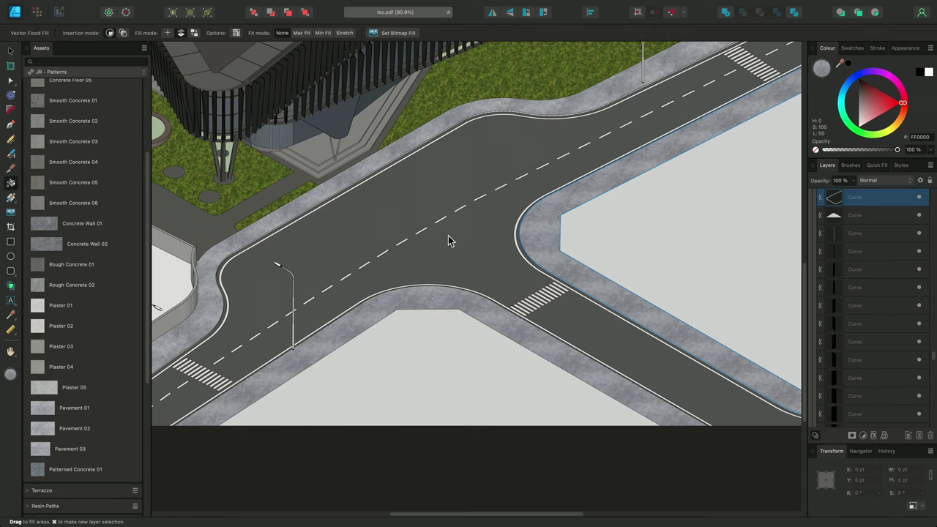
scroll(135, 196, up, 5)
Fill the road sections, including the lower-left piece and beside the buildings, with Road Asphalt 01.
click(82, 119)
click(73, 183)
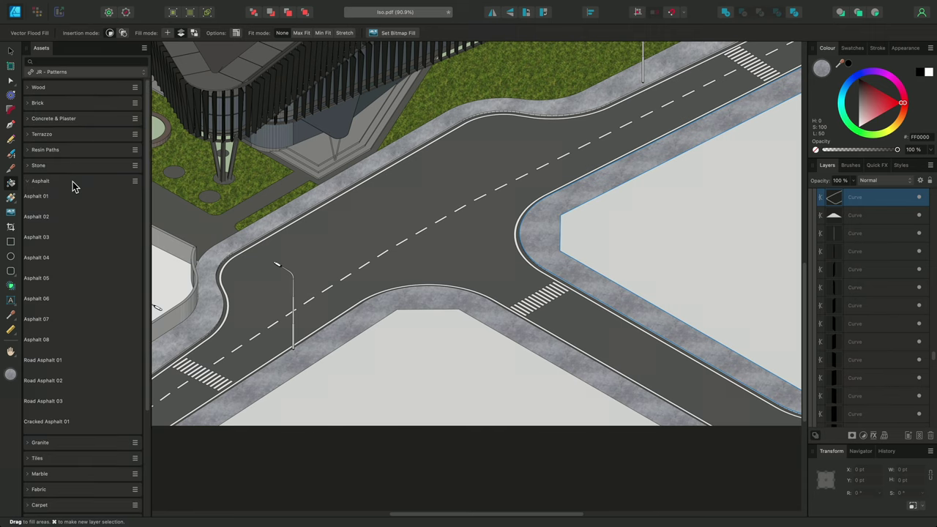
click(39, 360)
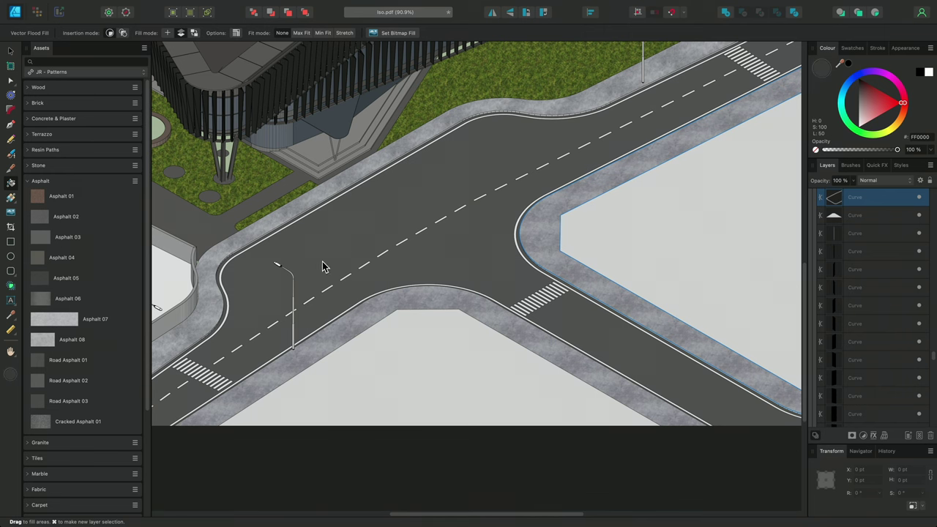
click(358, 238)
drag(359, 235, 508, 174)
click(280, 349)
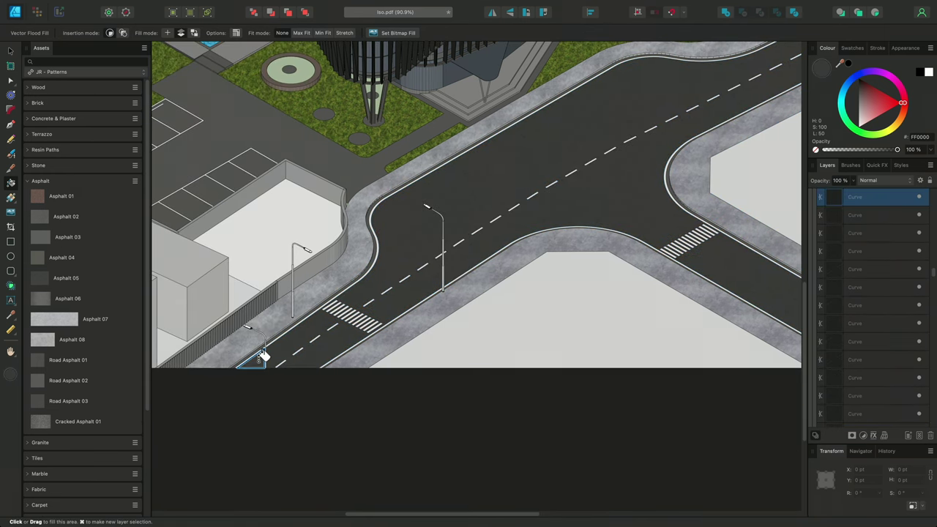
mouse_move(261, 356)
mouse_down()
mouse_move(355, 341)
mouse_move(522, 236)
mouse_up()
click(562, 205)
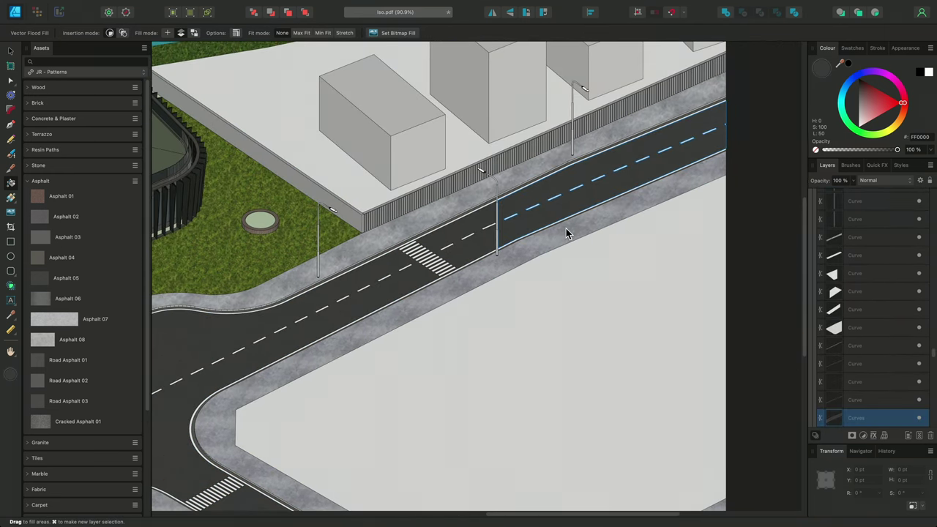
Fill the upper parking spaces, open lot and lower parking spaces with asphalt.
scroll(299, 265, up, 10)
scroll(433, 227, left, 8)
scroll(348, 276, up, 5)
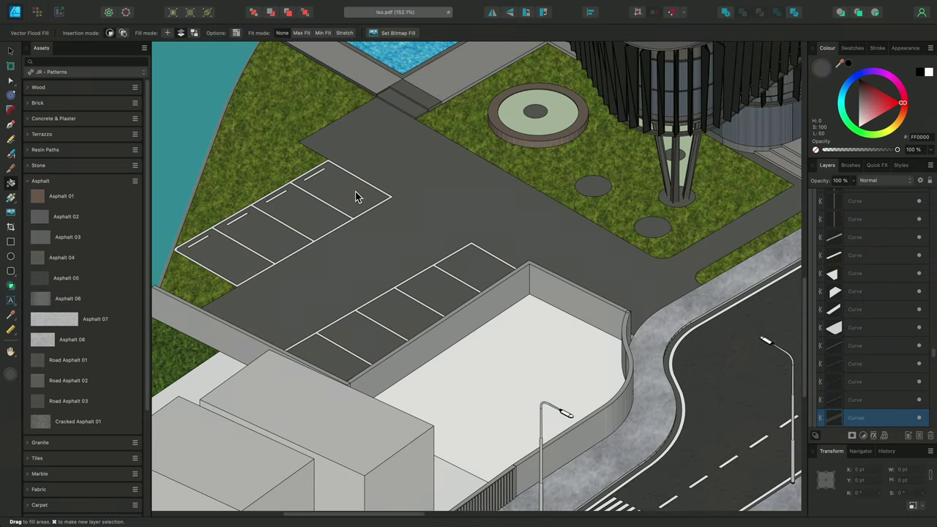
mouse_move(356, 194)
mouse_down()
mouse_move(236, 261)
mouse_move(223, 257)
mouse_up()
mouse_move(471, 213)
mouse_down()
mouse_move(476, 272)
mouse_move(340, 356)
mouse_up()
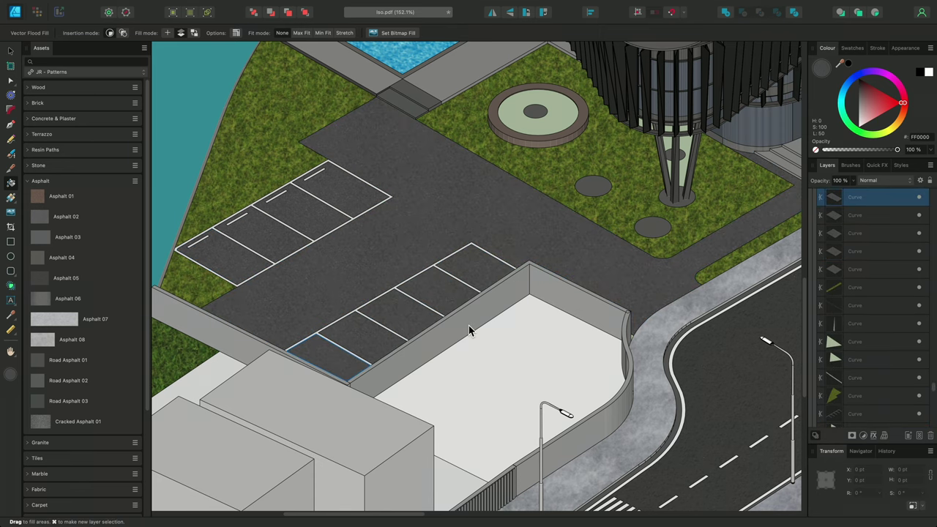
Fill the river with a Textured Water swatch from the Water category.
alt+scroll(468, 325, down, 5)
click(114, 182)
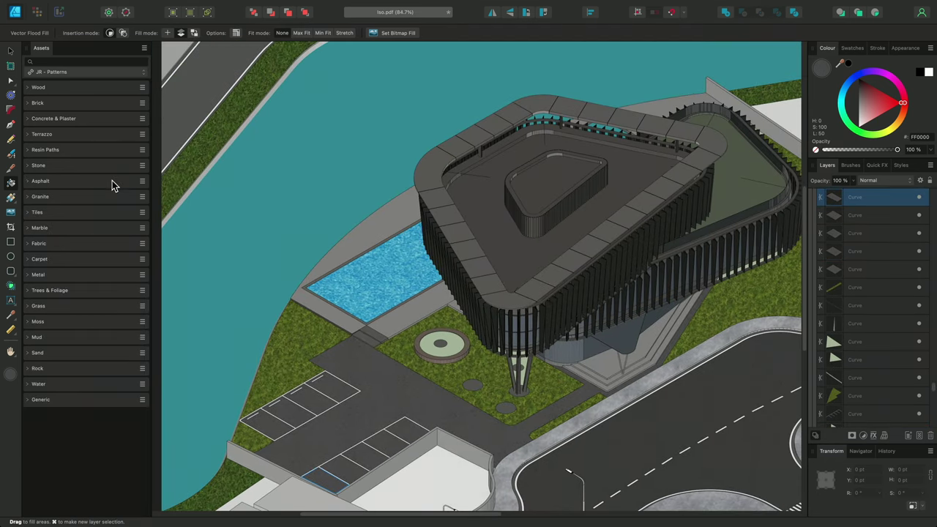
click(73, 384)
scroll(74, 387, down, 2)
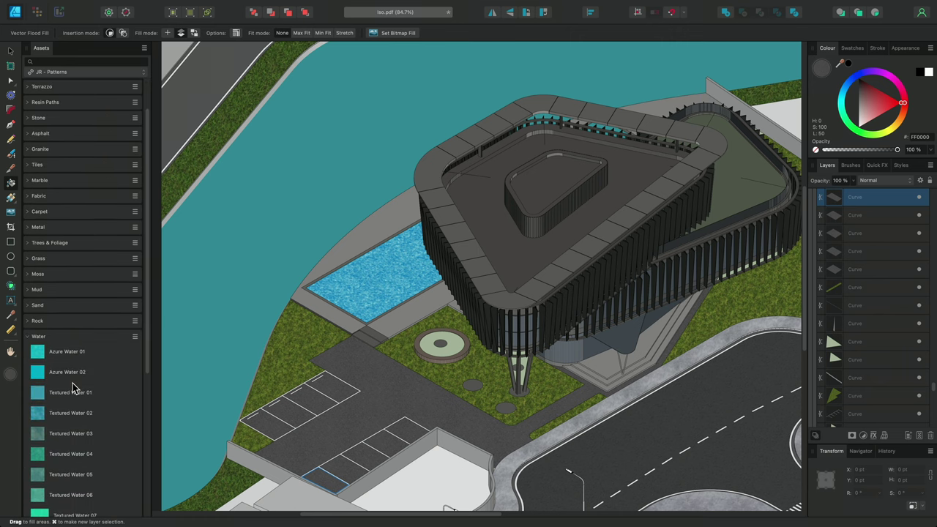
click(37, 410)
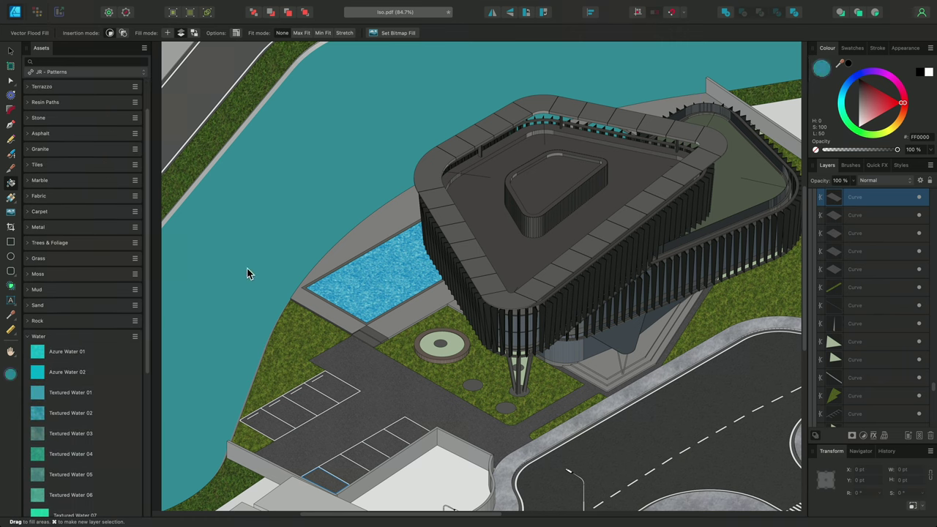
click(327, 172)
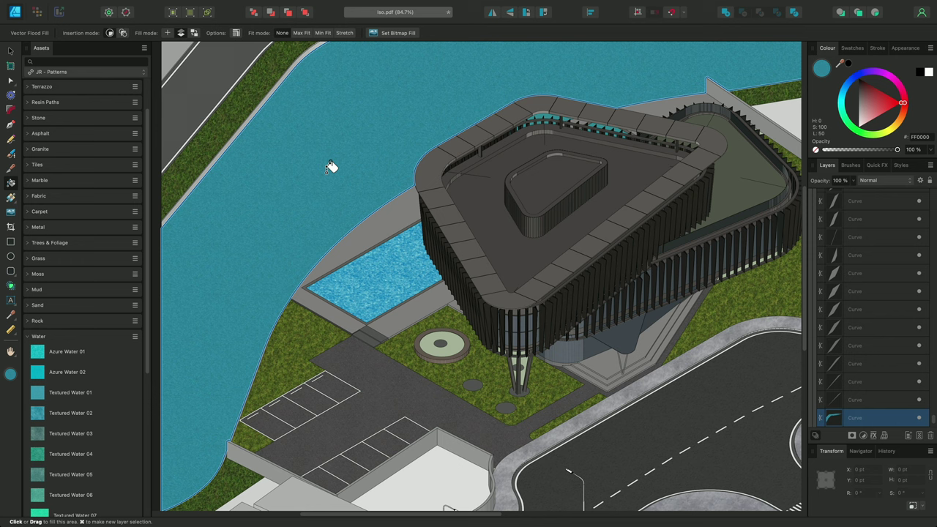
Switch to Grass 02 and fill the pale gap between the building's stilts.
click(85, 337)
click(63, 306)
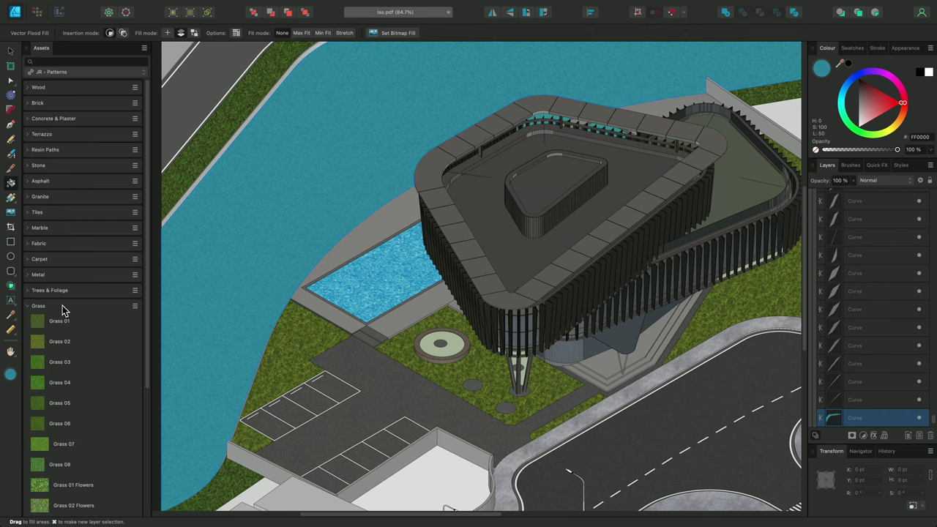
click(41, 341)
scroll(526, 377, up, 5)
scroll(527, 375, up, 5)
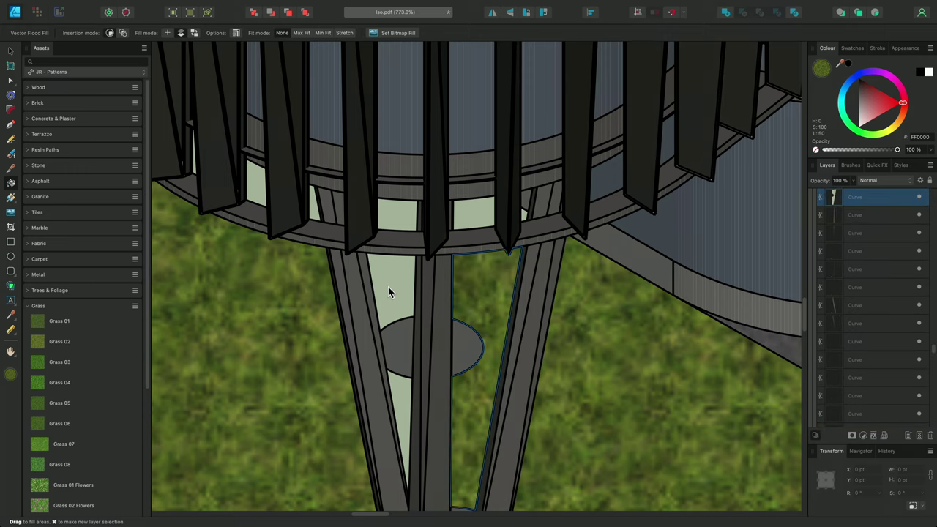
click(521, 212)
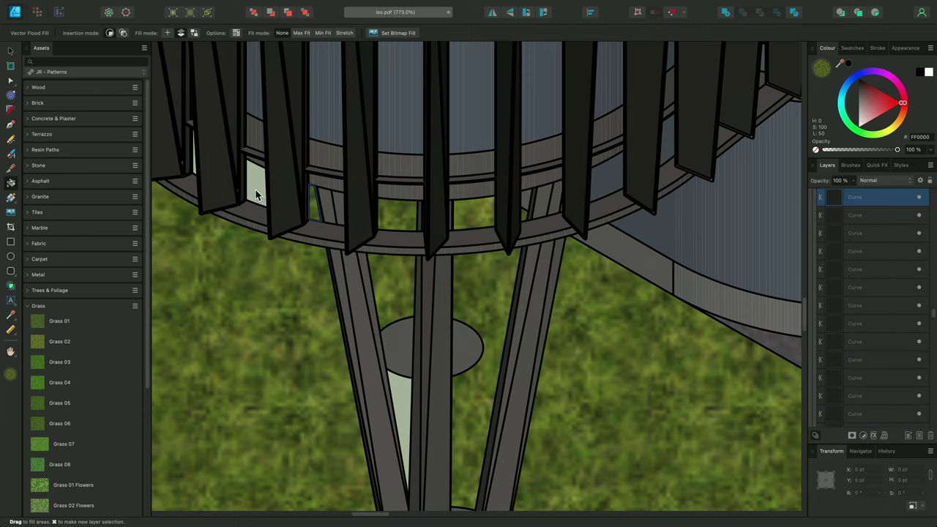
Fill the remaining pale gaps between the building's fins with Grass 02 and fit the drawing.
scroll(370, 212, up, 3)
key(ctrl+1)
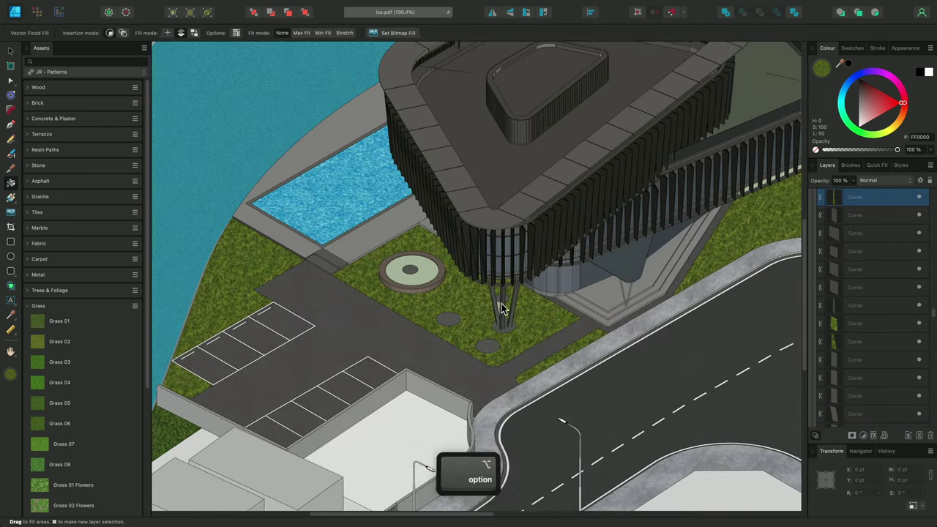
scroll(495, 307, up, 5)
key(ctrl+1)
scroll(508, 271, up, 5)
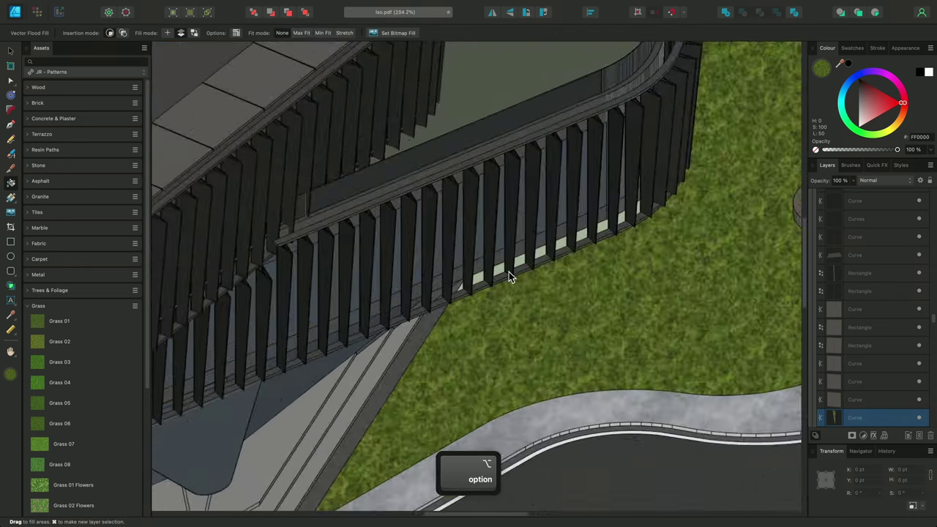
click(480, 258)
scroll(377, 317, right, 3)
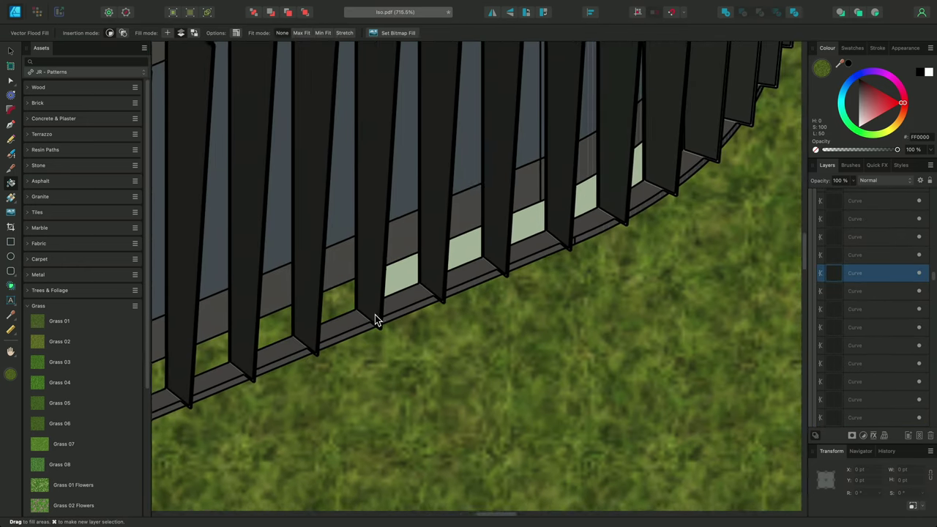
click(505, 236)
click(556, 218)
scroll(556, 218, down, 5)
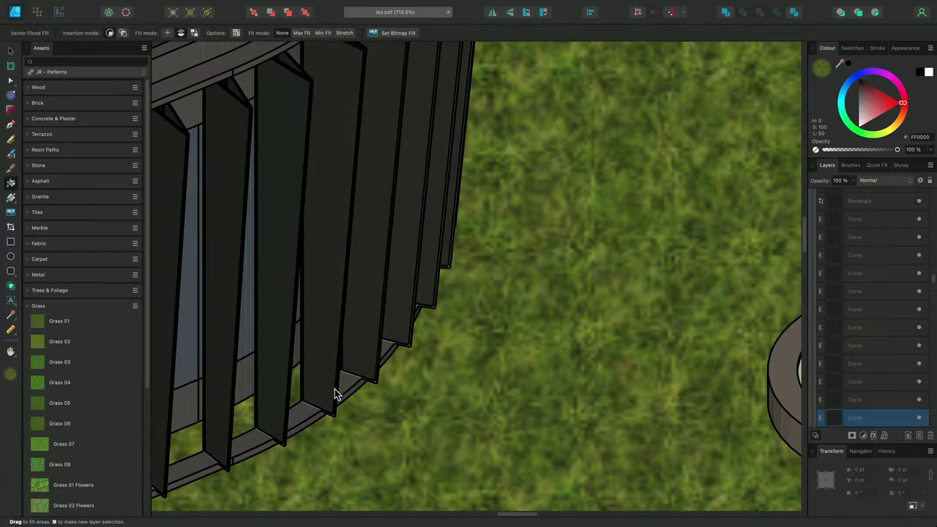
key(ctrl+0)
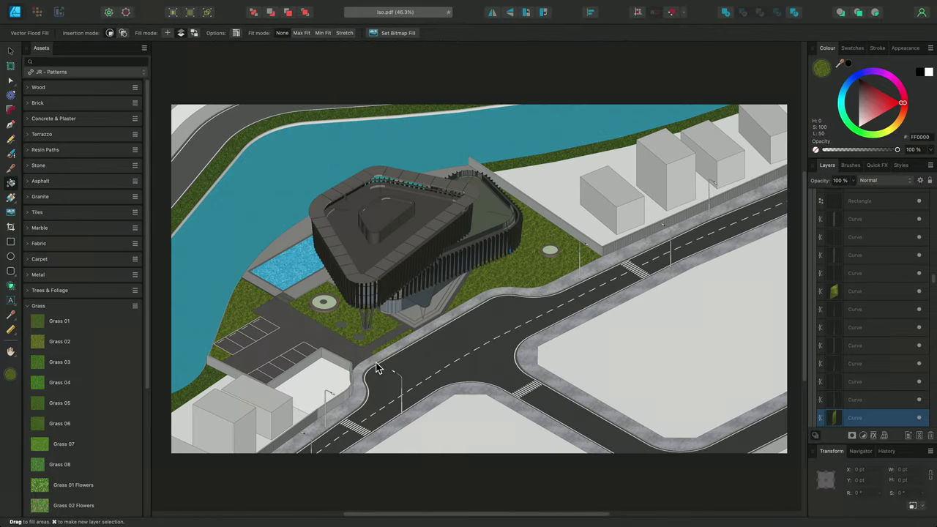